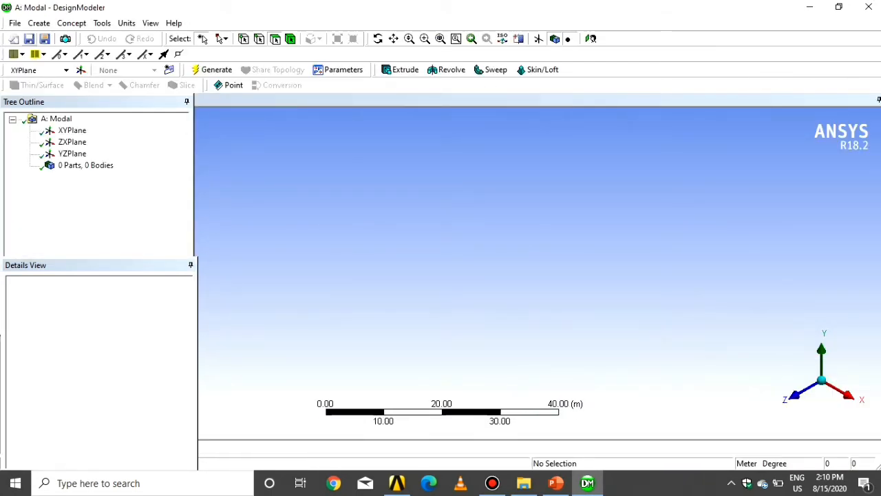
Import the external geometry file Hinge.igs from the Eleation Intership folder and generate the hinge body.
click(15, 23)
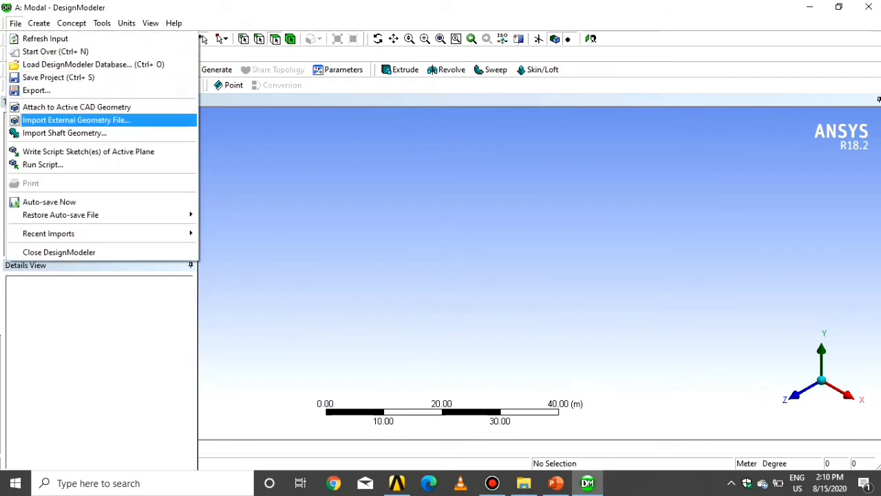
click(75, 119)
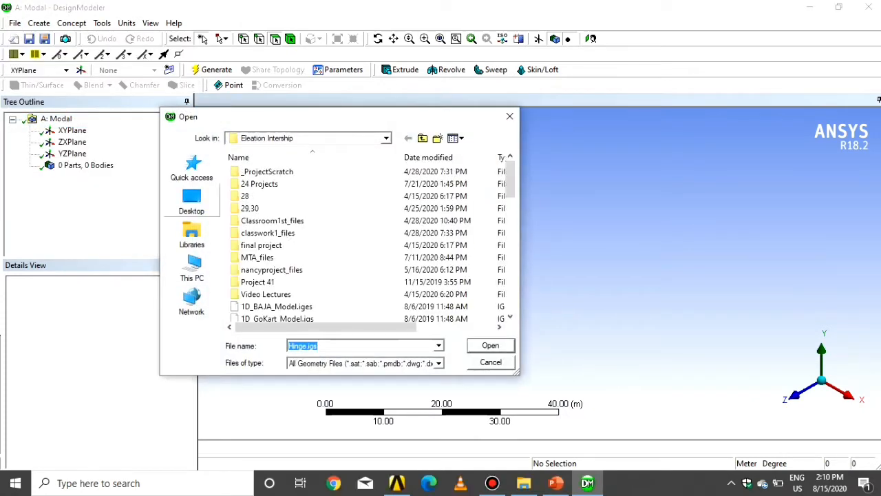
scroll(372, 241, down, 5)
scroll(372, 241, down, 4)
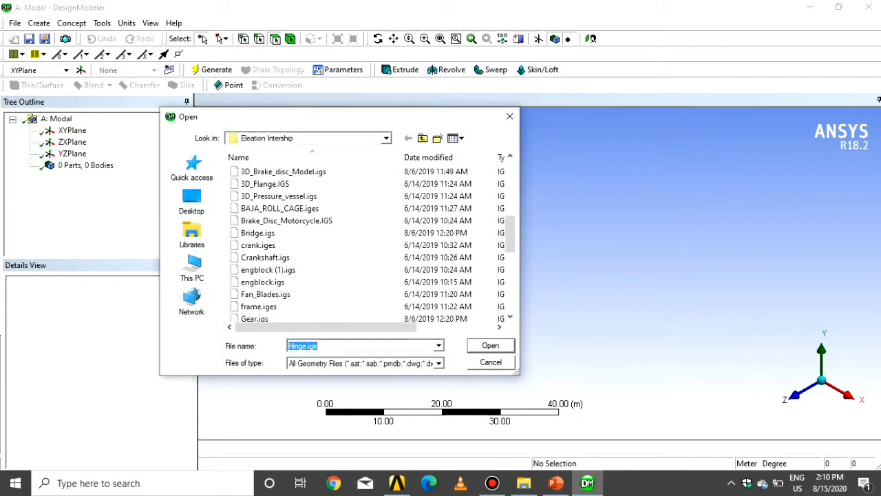
scroll(257, 220, down, 1)
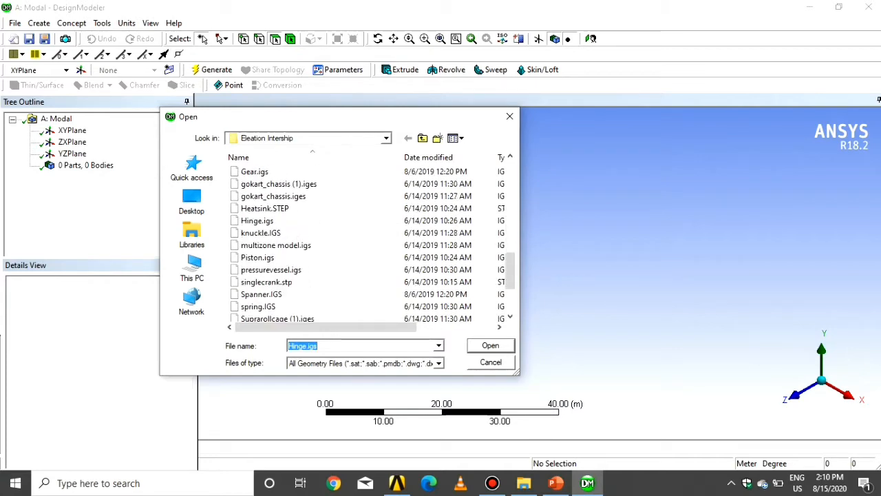
click(257, 220)
double_click(257, 221)
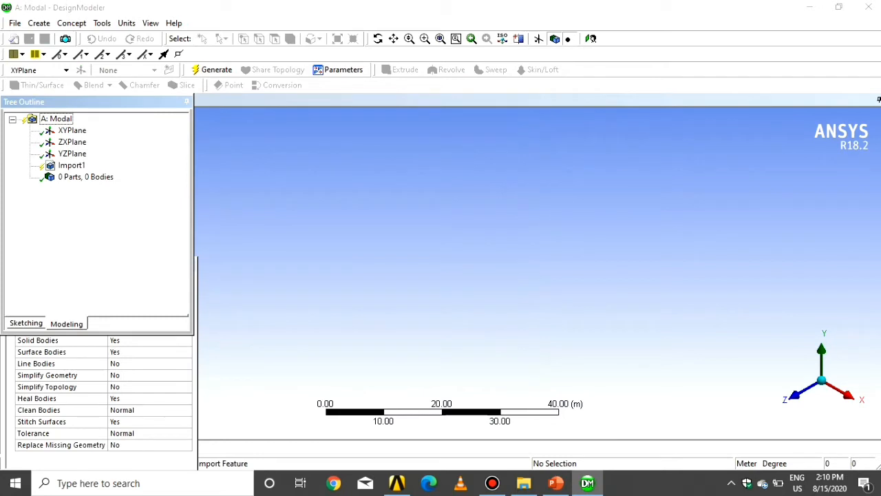
click(213, 69)
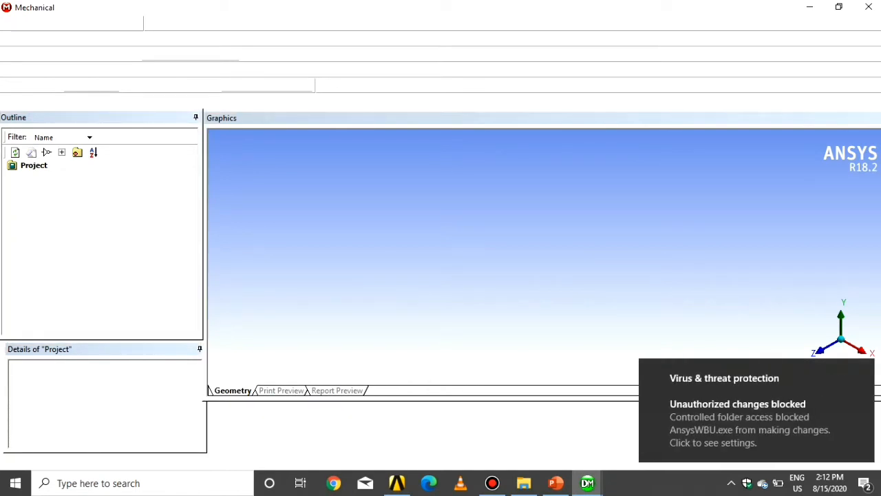
click(492, 483)
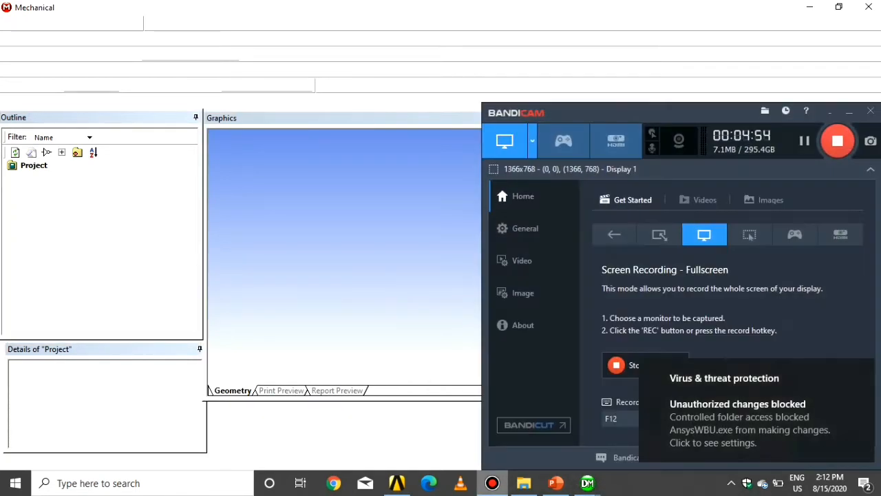
click(493, 482)
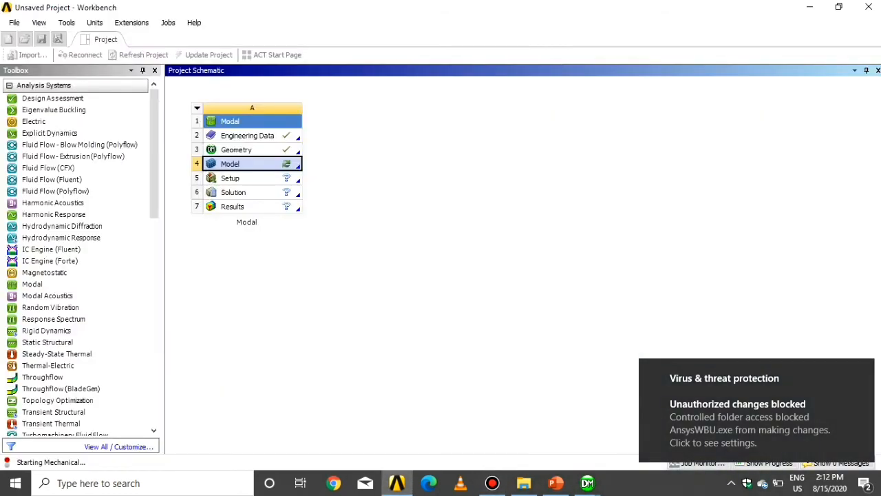
mouse_move(587, 483)
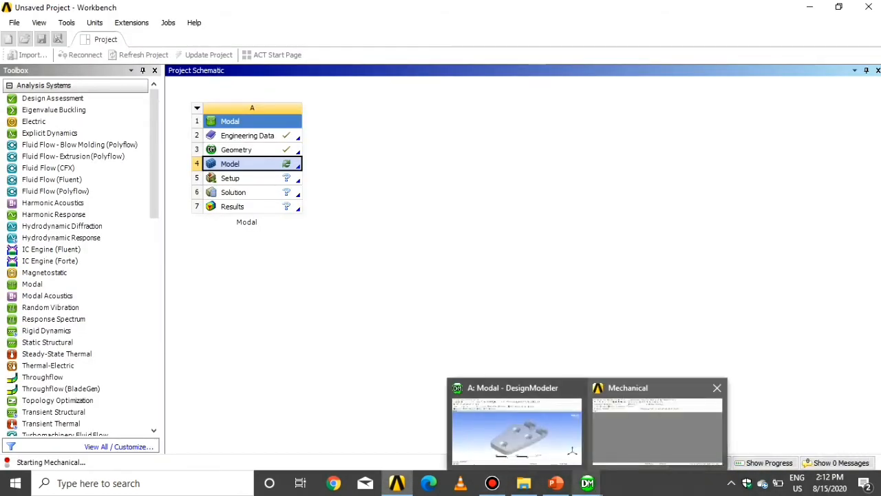
click(659, 427)
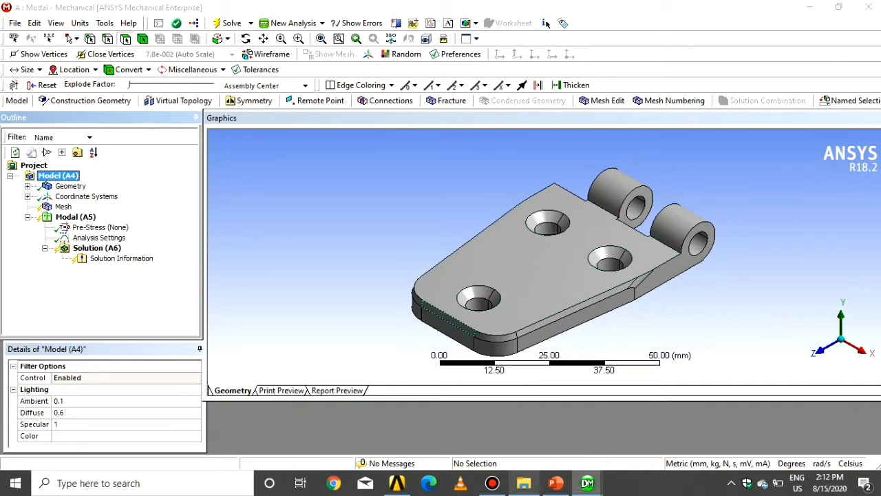
In Workbench, add a Response Spectrum system linked to the Modal system's Solution and return to Mechanical.
click(398, 484)
drag(54, 319, 234, 193)
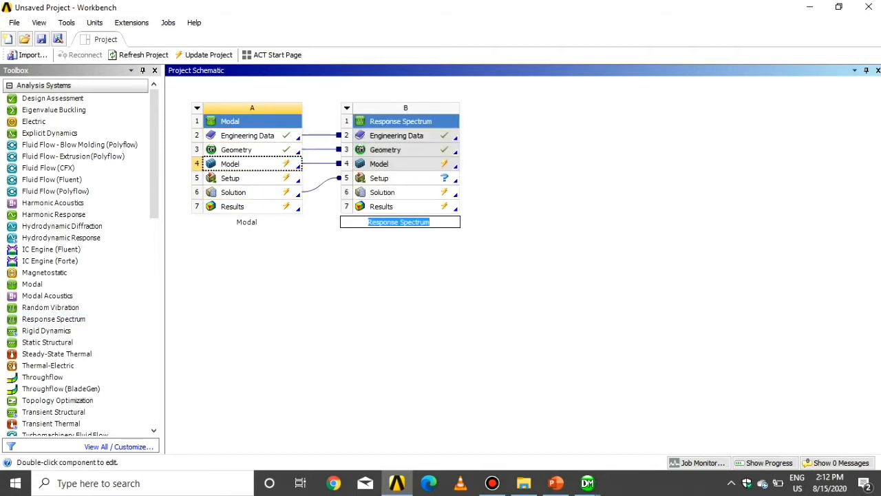
click(588, 483)
click(668, 427)
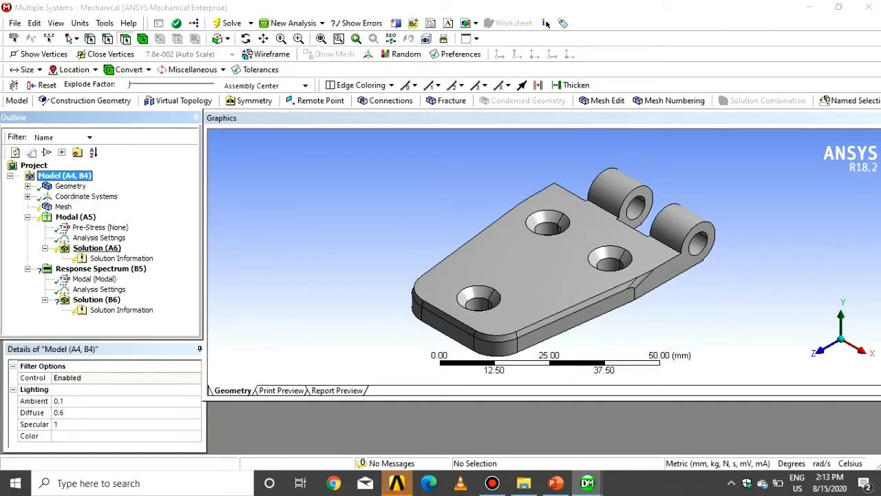
Check the problem statement slide in PowerPoint, return to Mechanical and set the mesh element size to 1 mm.
click(63, 206)
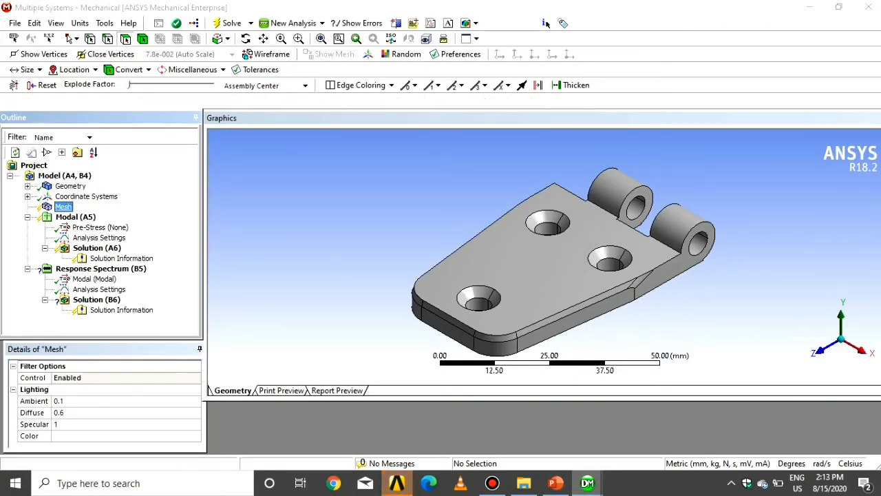
key(alt+Tab)
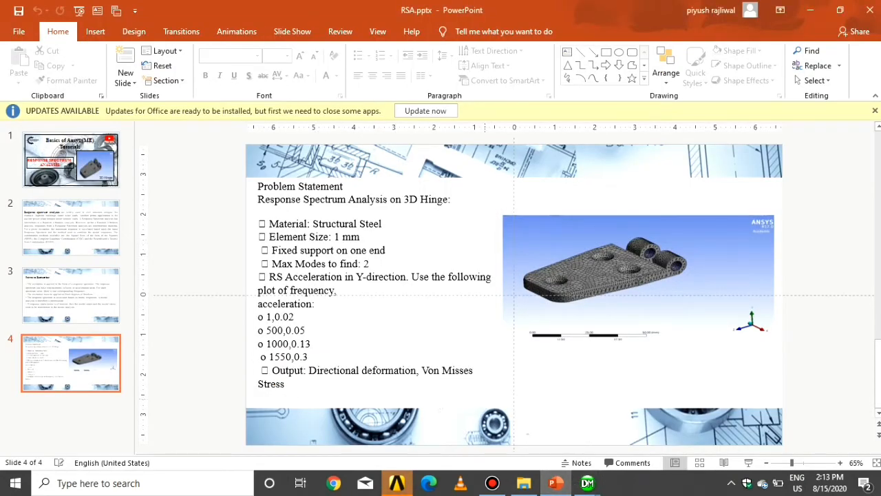
mouse_move(588, 483)
click(662, 468)
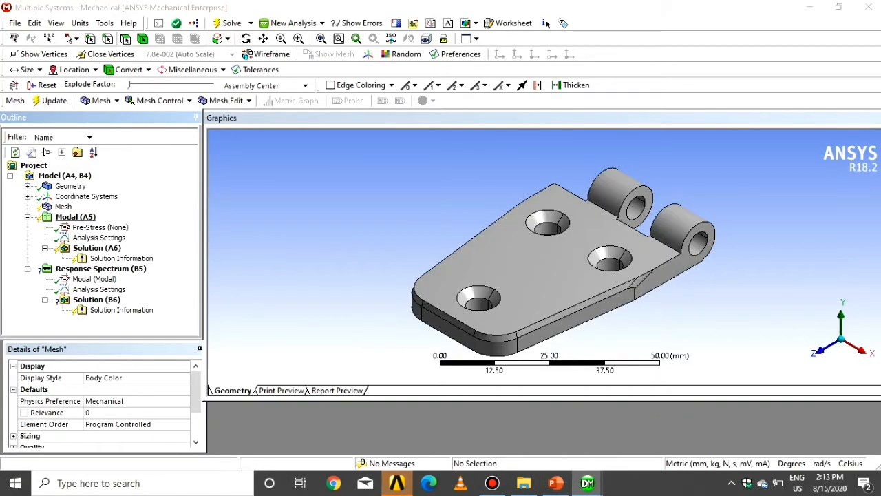
click(13, 436)
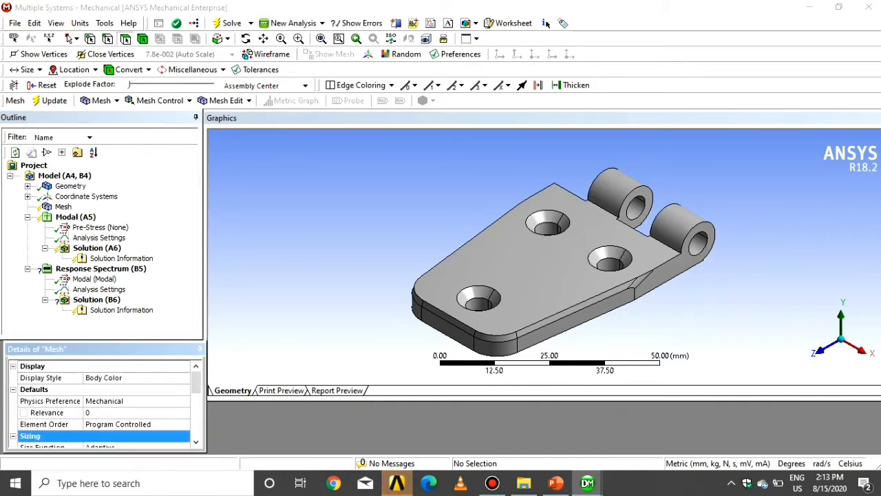
scroll(100, 406, down, 2)
click(124, 401)
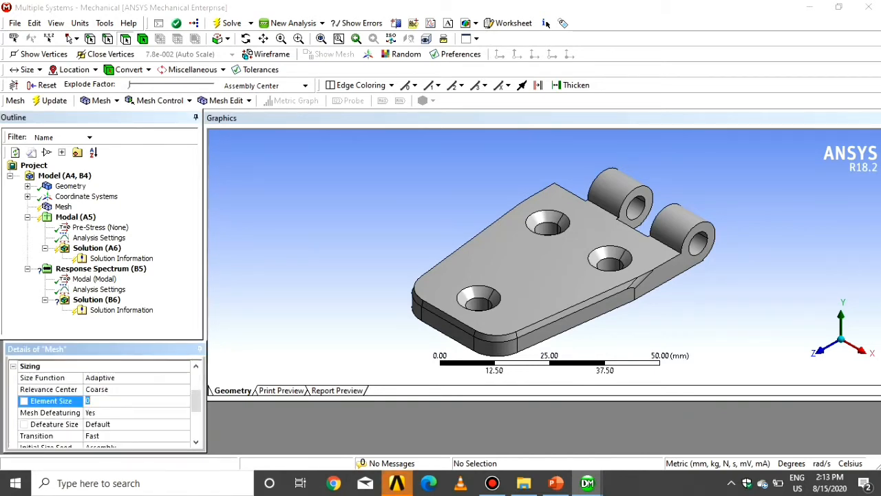
text(1)
click(268, 324)
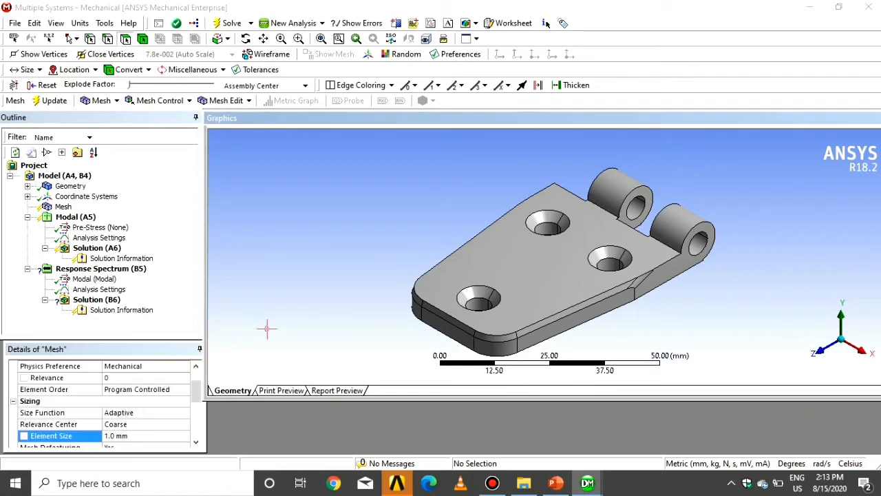
Generate the mesh for the hinge model.
click(64, 207)
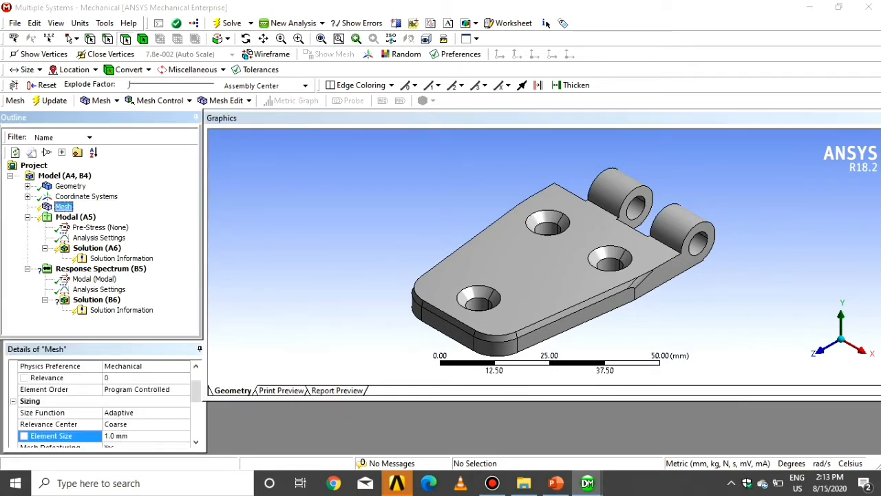
right_click(62, 206)
click(138, 255)
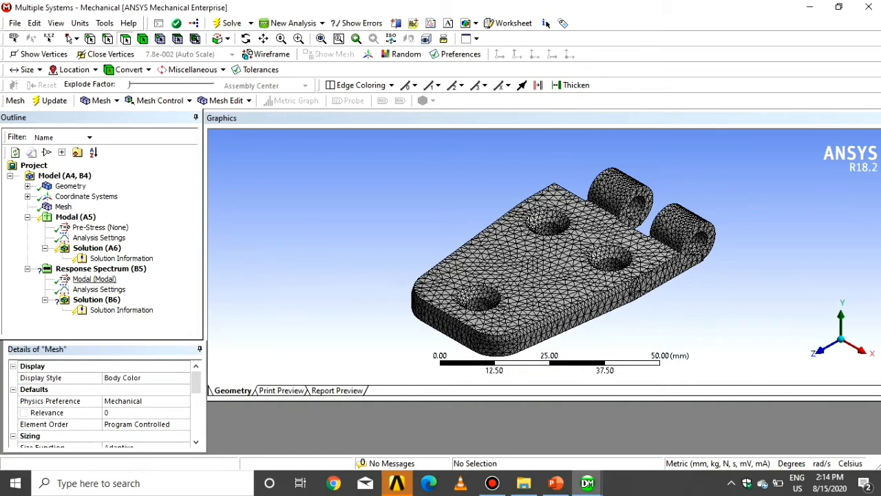
Set Max Modes to Find to 2 in the modal analysis settings.
click(98, 238)
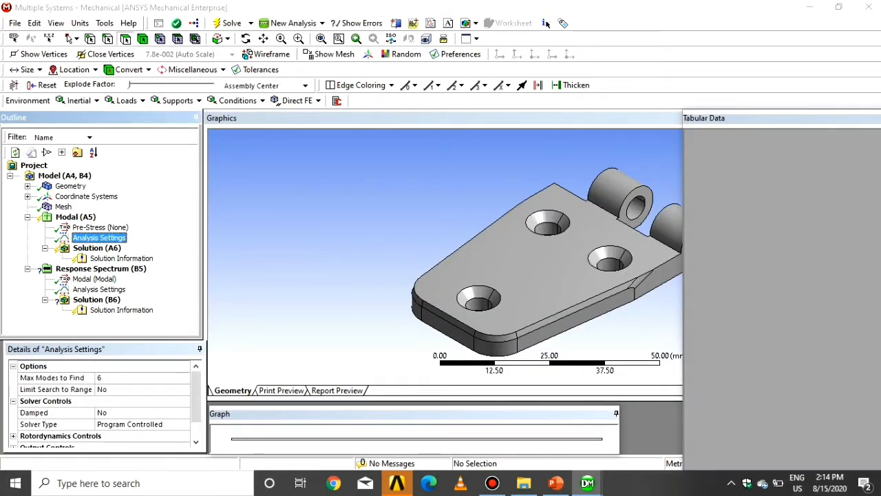
click(124, 377)
text(2)
click(323, 283)
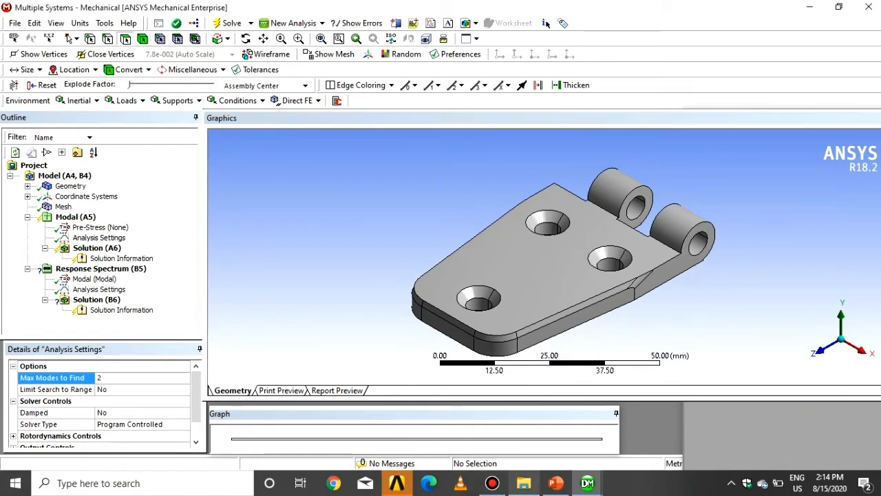
Consult the PowerPoint problem statement and add a fixed support in Mechanical's modal analysis on the four inner cylindrical faces of both hinge knuckles.
click(555, 483)
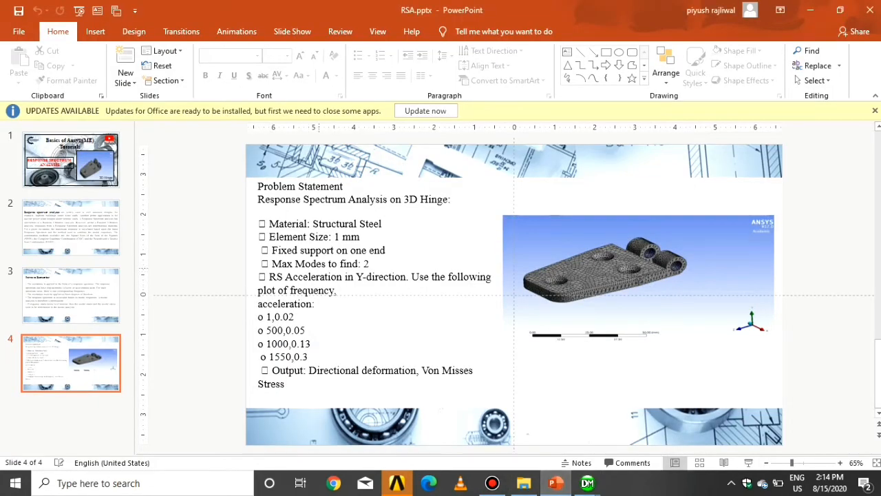
mouse_move(588, 483)
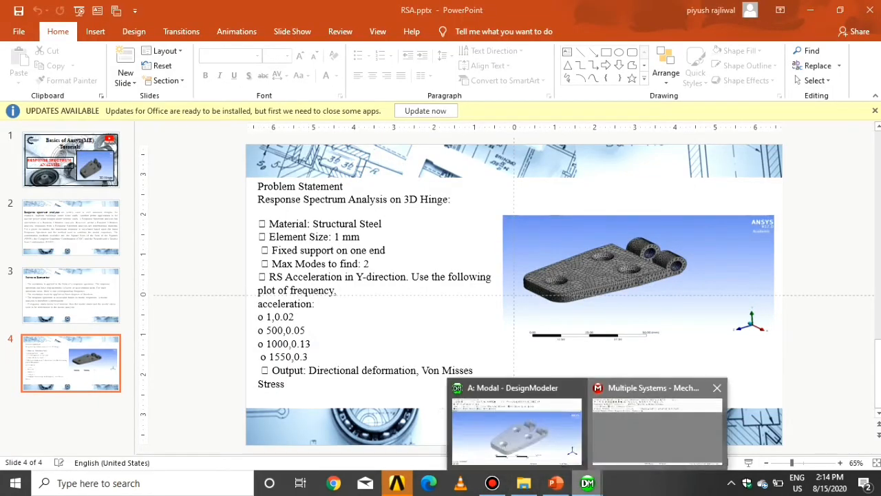
click(664, 458)
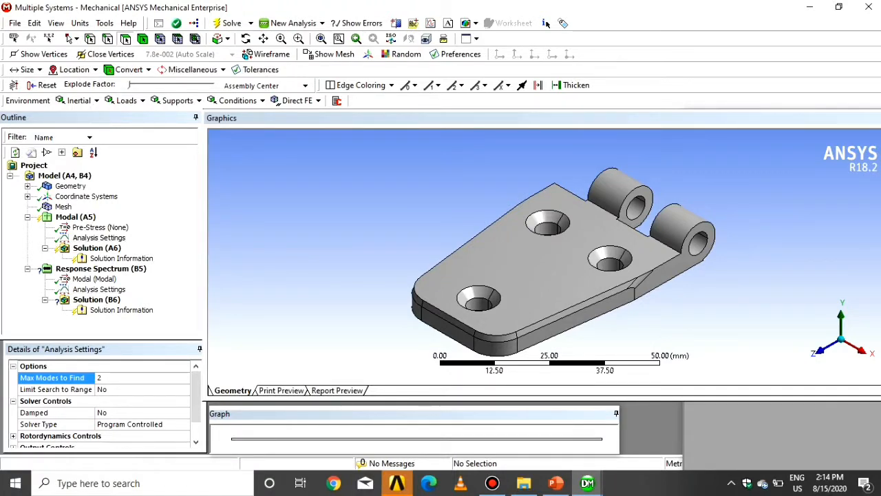
right_click(90, 217)
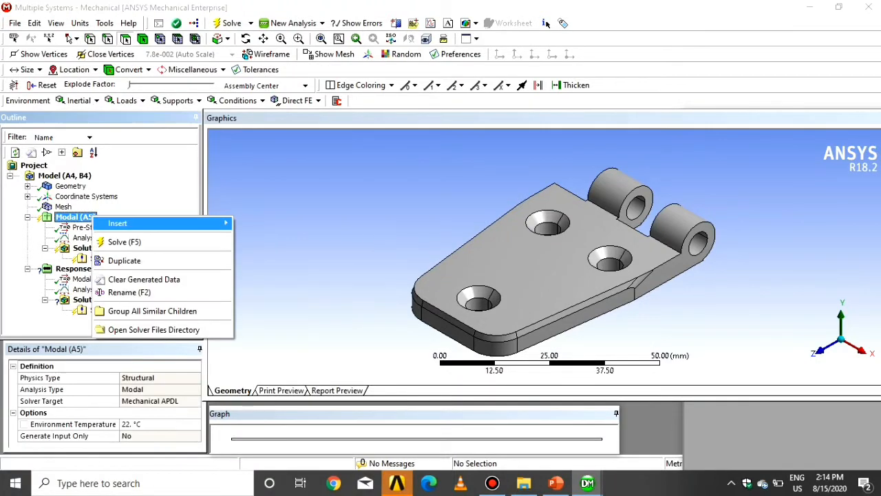
mouse_move(158, 224)
click(270, 260)
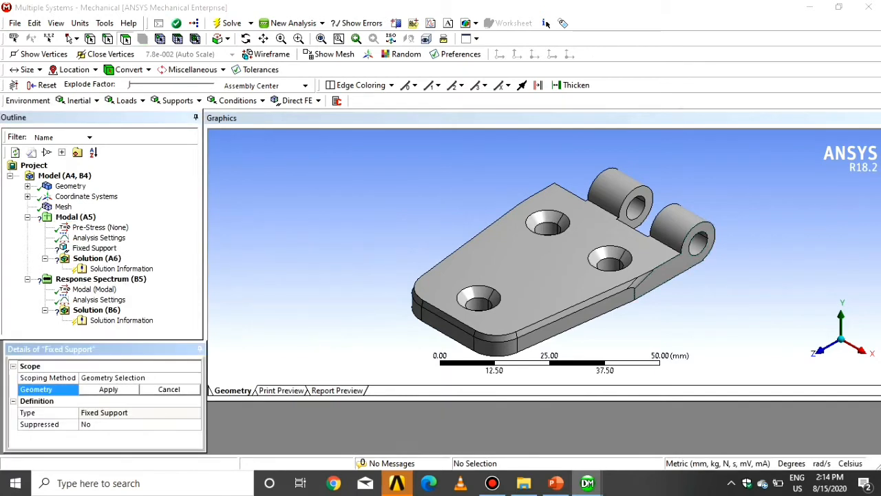
click(697, 241)
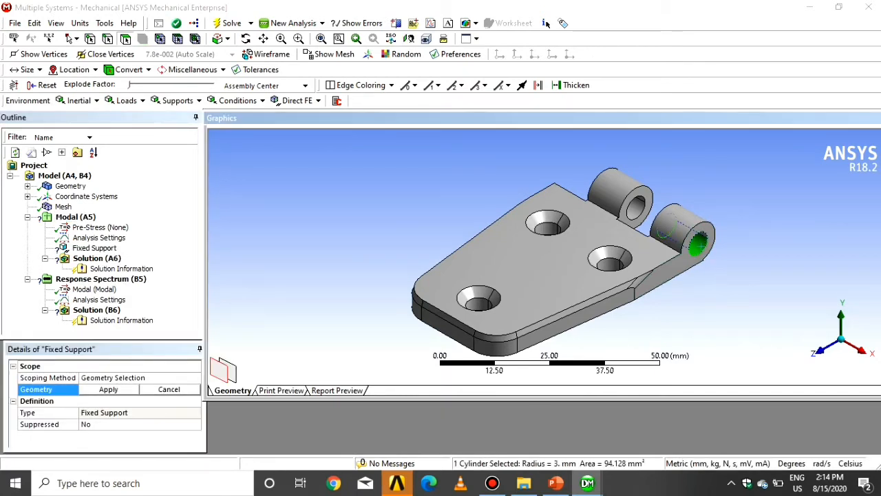
ctrl+click(694, 232)
ctrl+click(635, 207)
ctrl+click(632, 205)
click(108, 389)
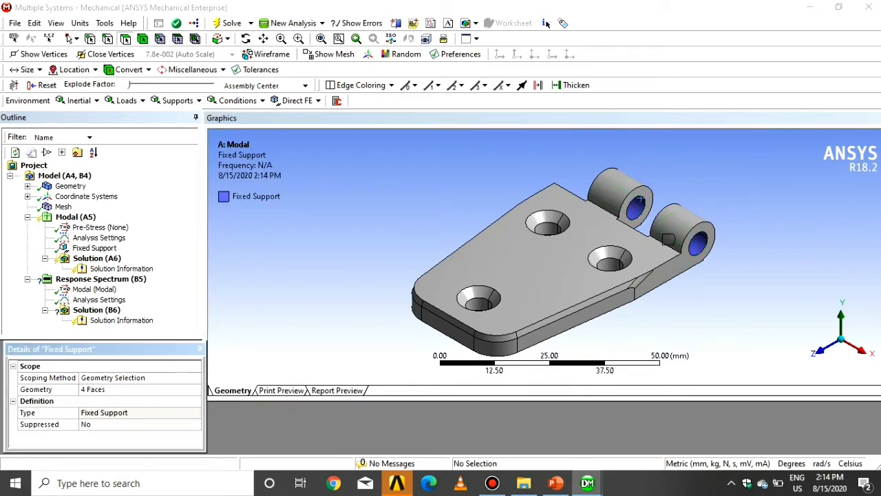
Solve the modal analysis.
click(96, 258)
right_click(113, 259)
click(120, 281)
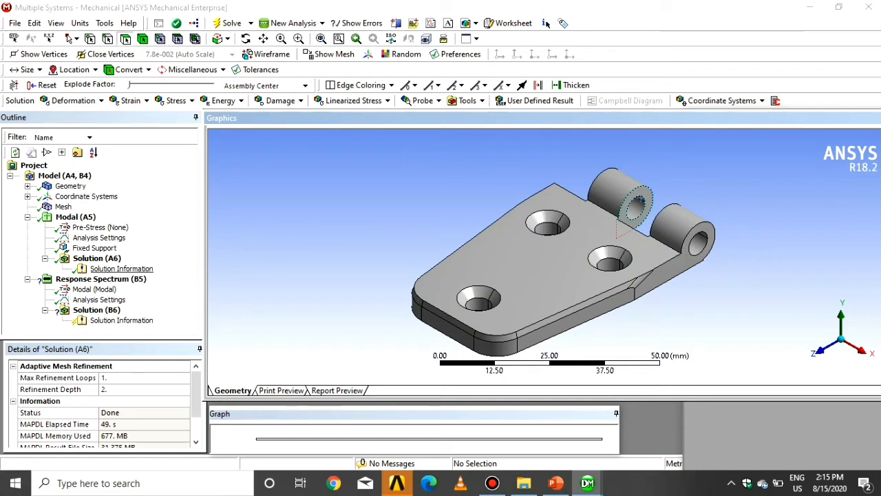
Review the Response Spectrum analysis settings, examining the options for Modes Combination Type and Spectrum Type.
click(101, 279)
click(95, 290)
click(99, 300)
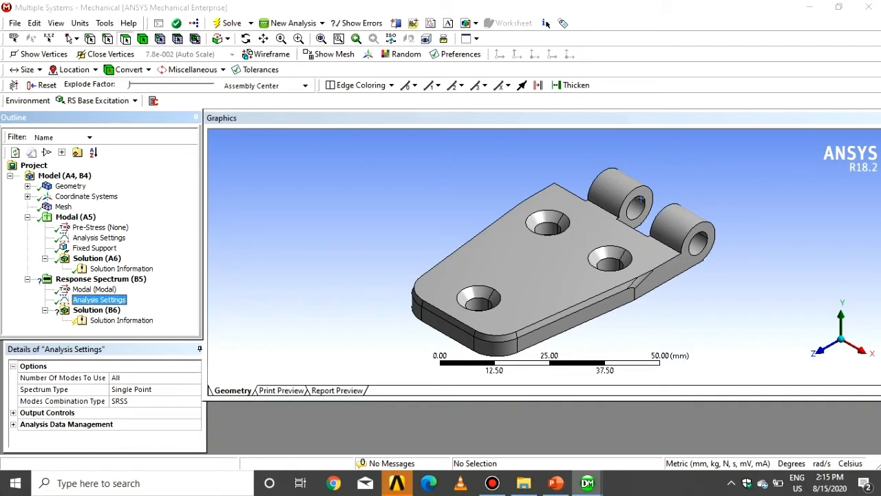
click(151, 400)
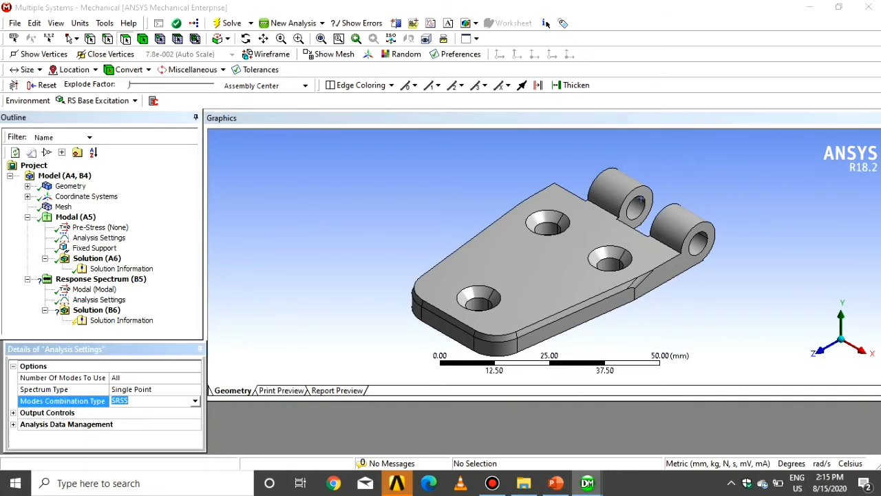
click(195, 401)
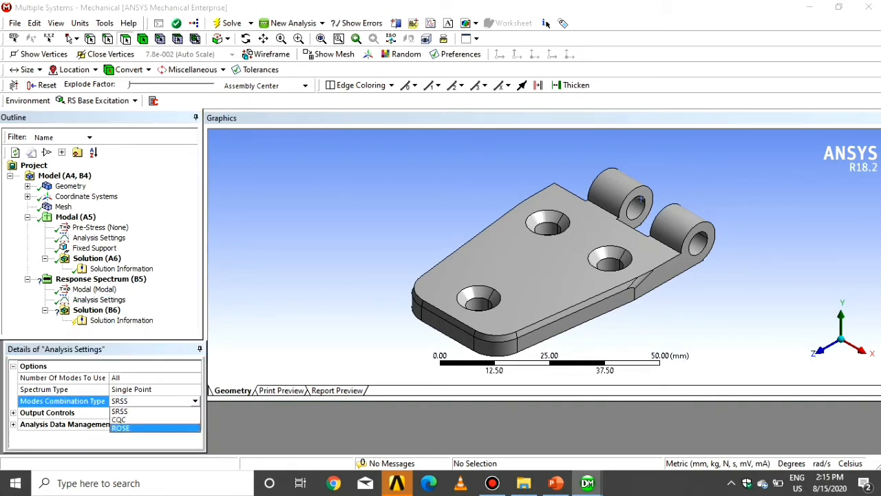
click(153, 389)
click(195, 390)
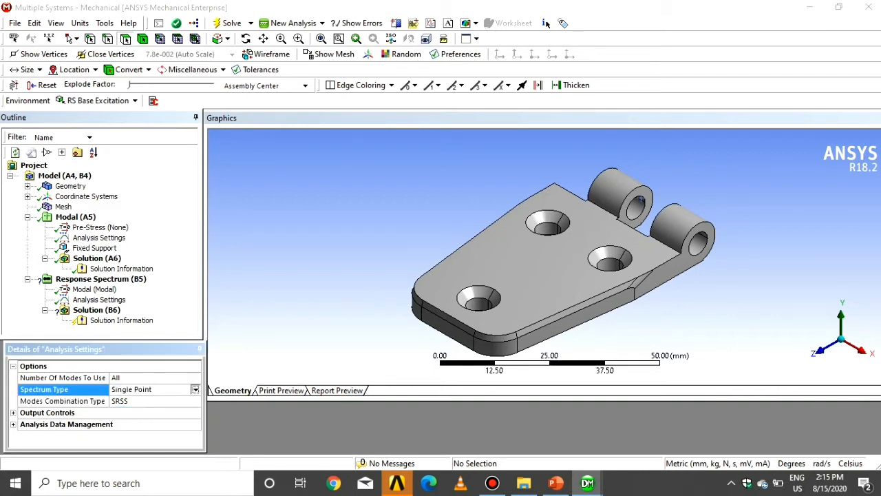
click(132, 399)
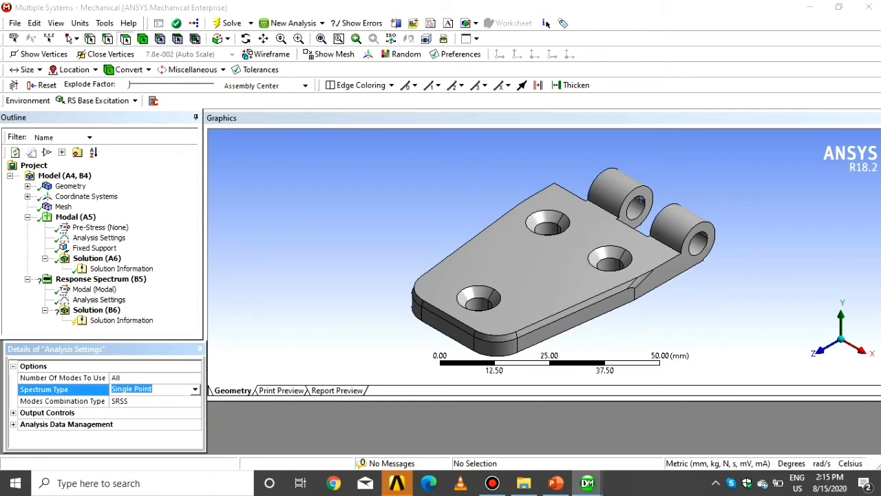
Consult the PowerPoint problem statement, return to Mechanical and set Calculate Acceleration to Yes in the Response Spectrum output controls.
click(13, 412)
scroll(104, 407, down, 1)
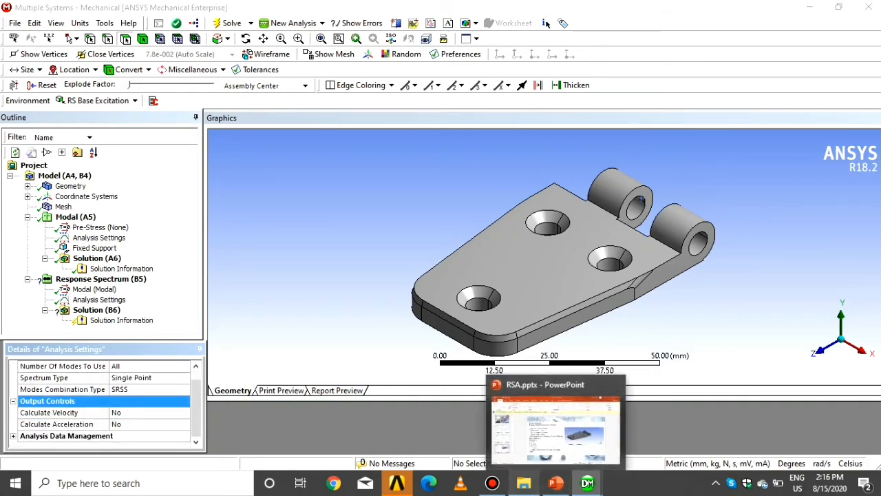
click(555, 482)
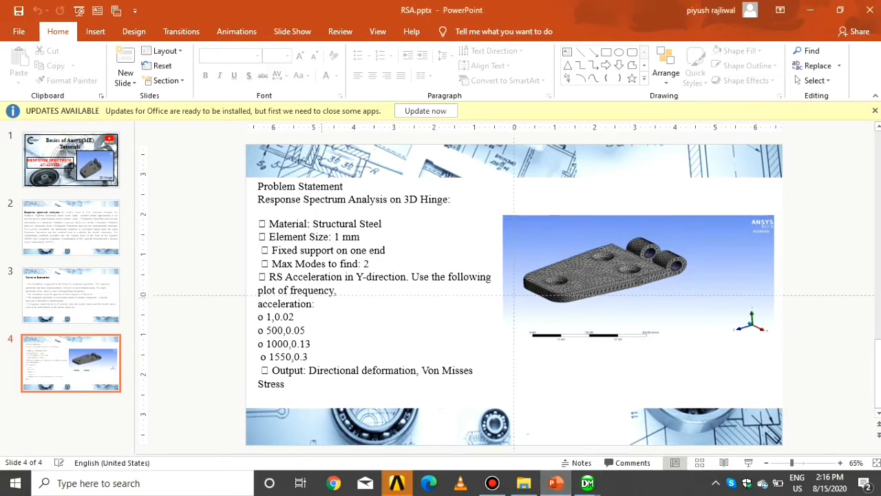
mouse_move(588, 482)
click(650, 432)
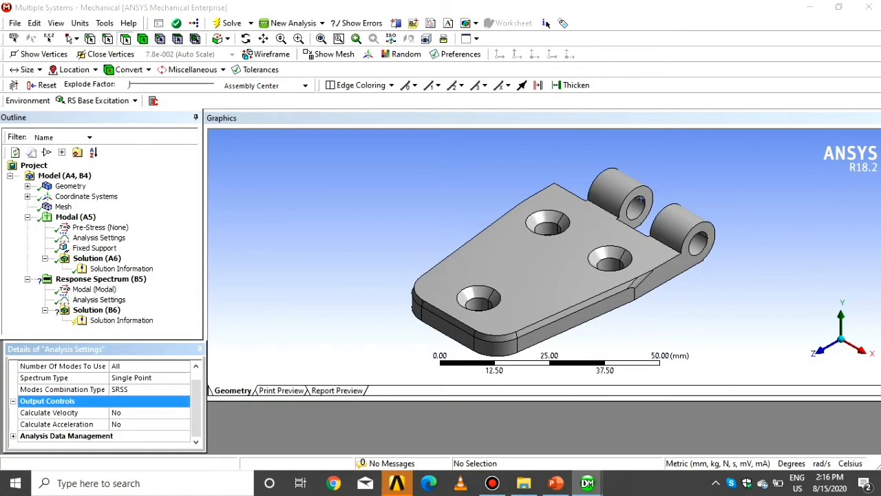
key(alt+Down)
key(Down)
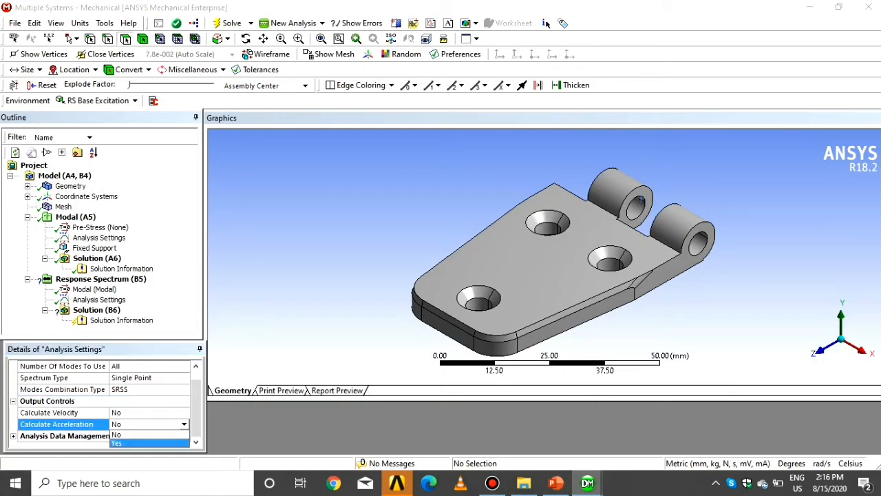
key(Return)
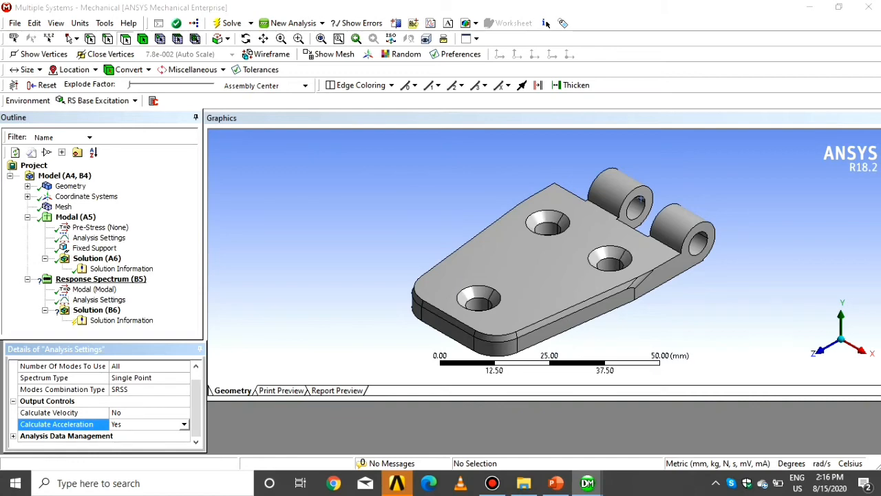
Add an RS Acceleration load to the Response Spectrum analysis, with All Supports as boundary condition and Y Axis as direction.
right_click(97, 279)
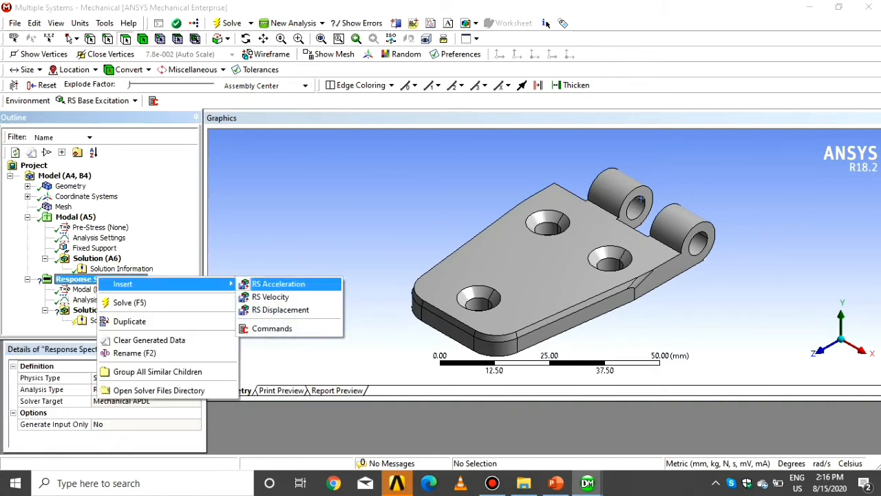
key(Return)
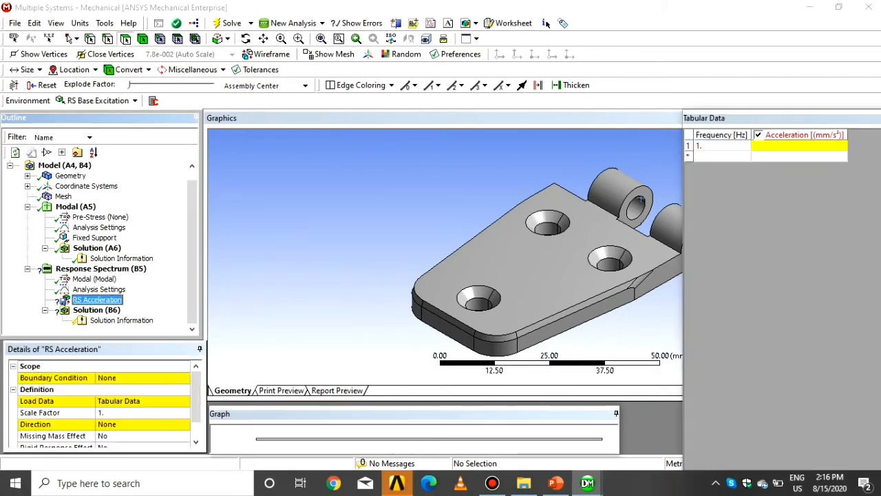
click(107, 377)
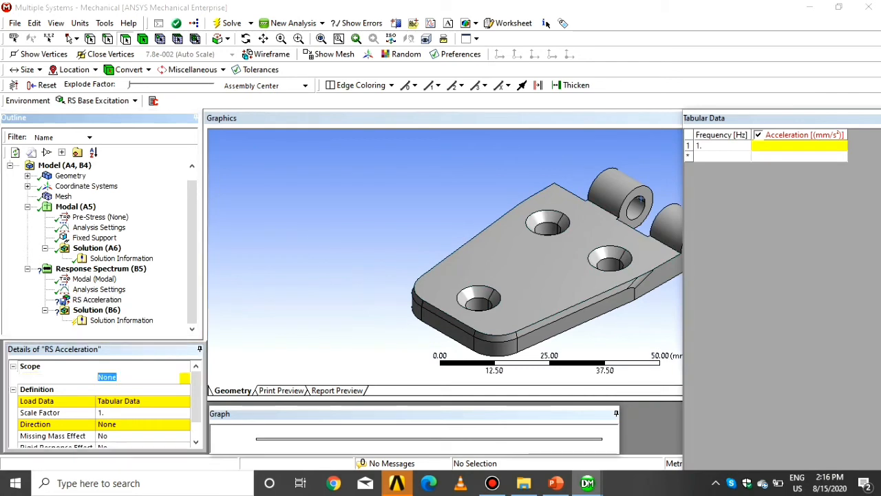
click(184, 377)
click(118, 396)
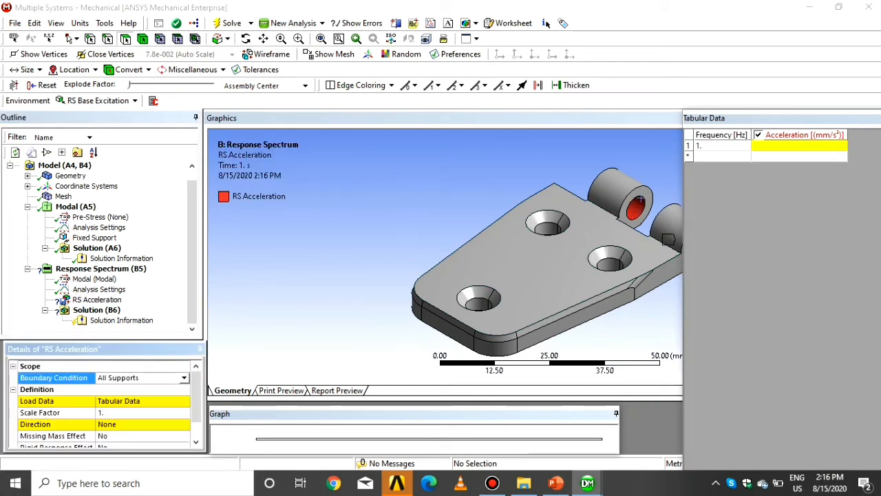
click(117, 424)
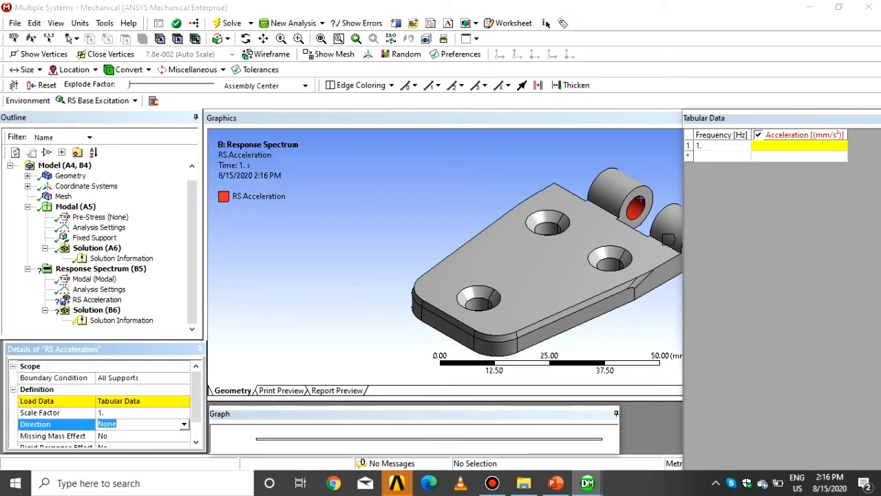
click(183, 424)
click(111, 454)
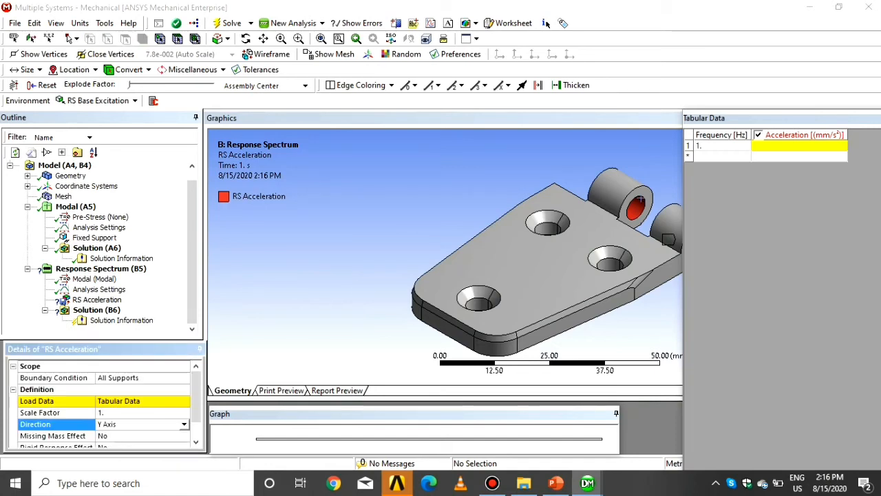
Consult the frequency and acceleration pairs in PowerPoint, then enter an acceleration of 0.02 mm/s² at 1 Hz in Mechanical's tabular load data.
click(556, 484)
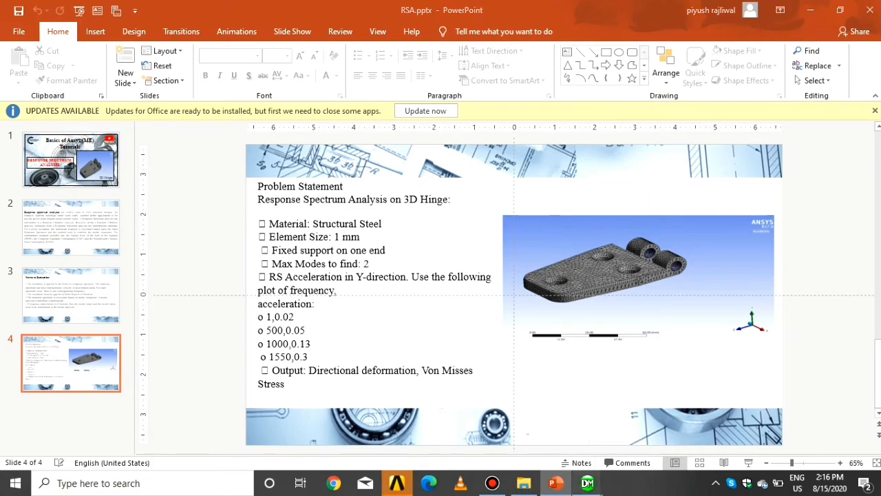
click(587, 483)
click(138, 401)
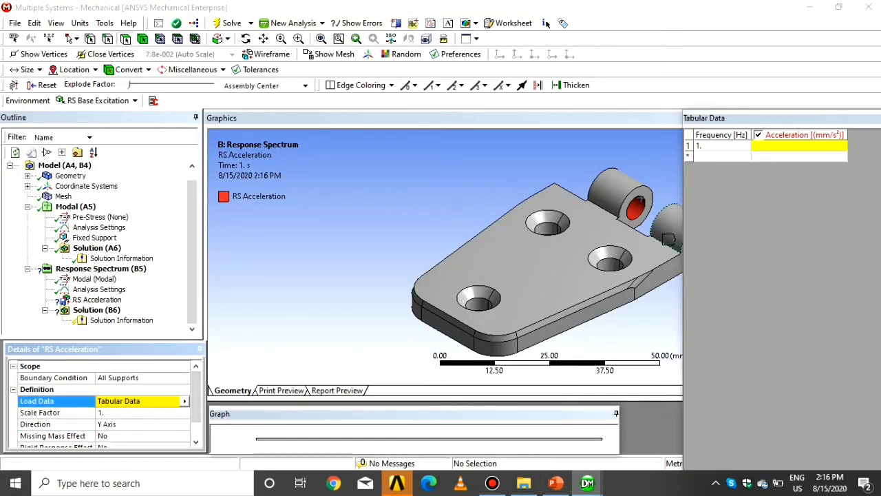
click(556, 483)
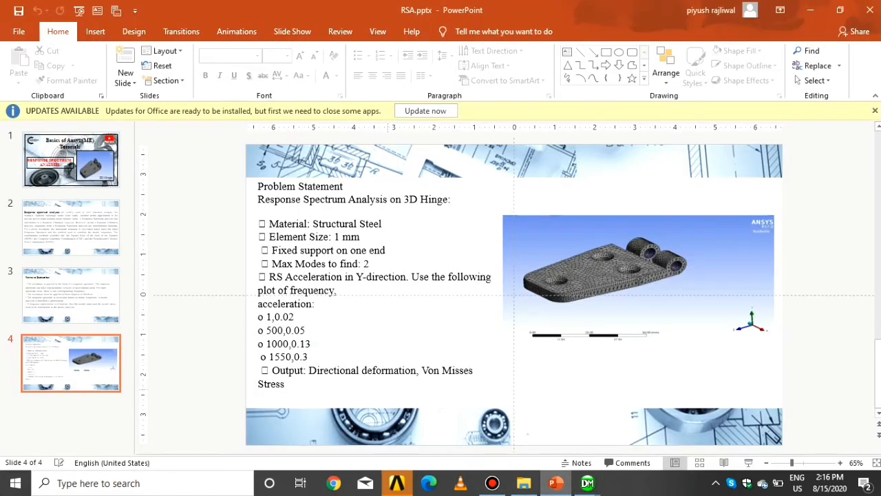
click(587, 484)
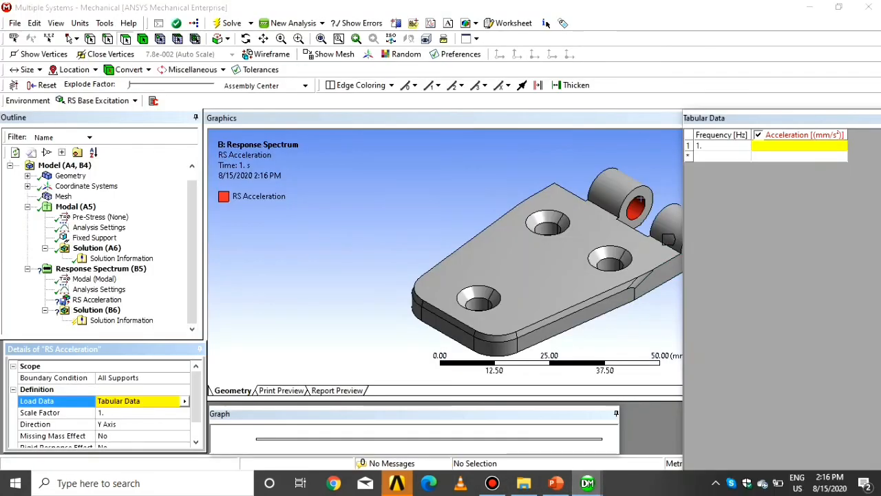
click(799, 146)
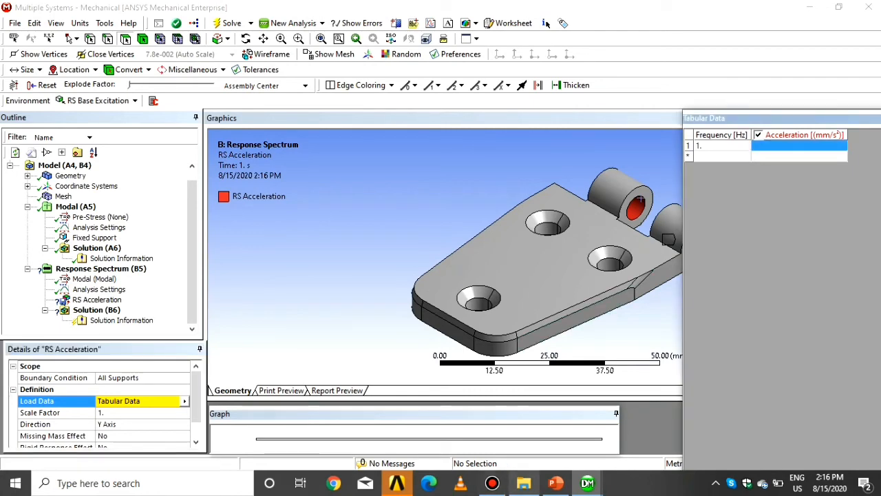
click(556, 484)
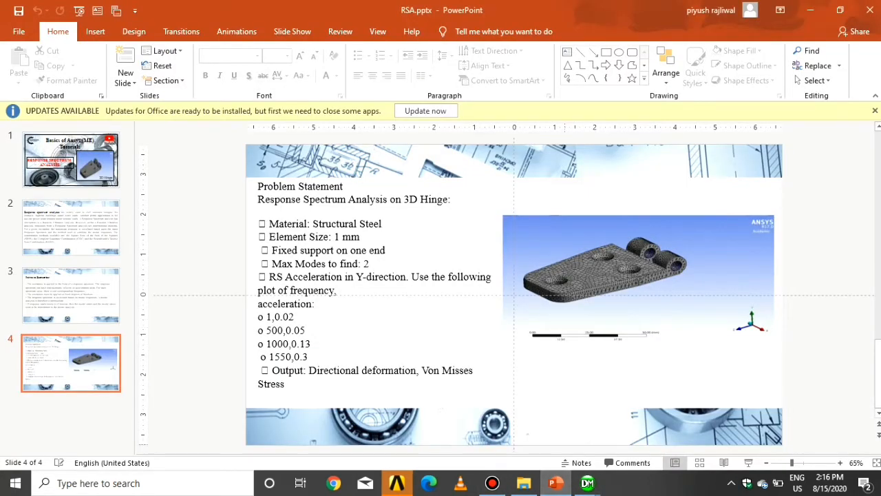
mouse_move(587, 483)
click(661, 469)
double_click(799, 146)
text(.02)
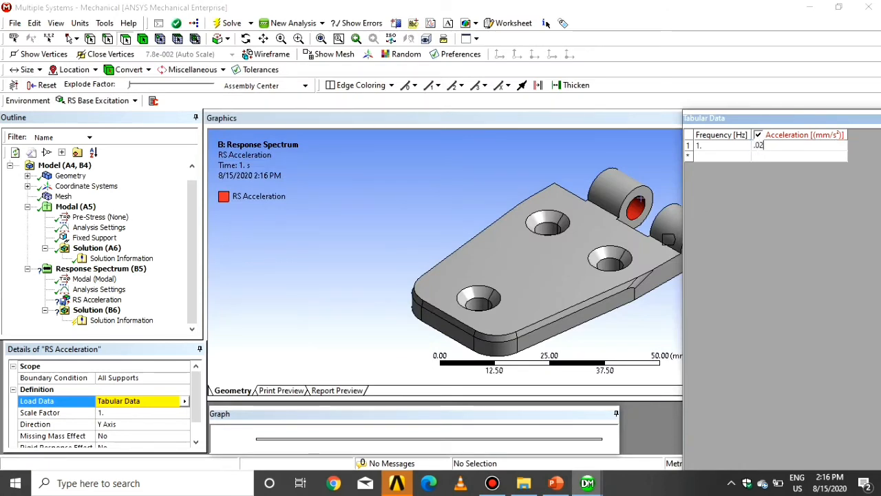
key(Return)
Add frequency rows of 500, 1000 and 1550 Hz to the RS Acceleration table.
key(Left)
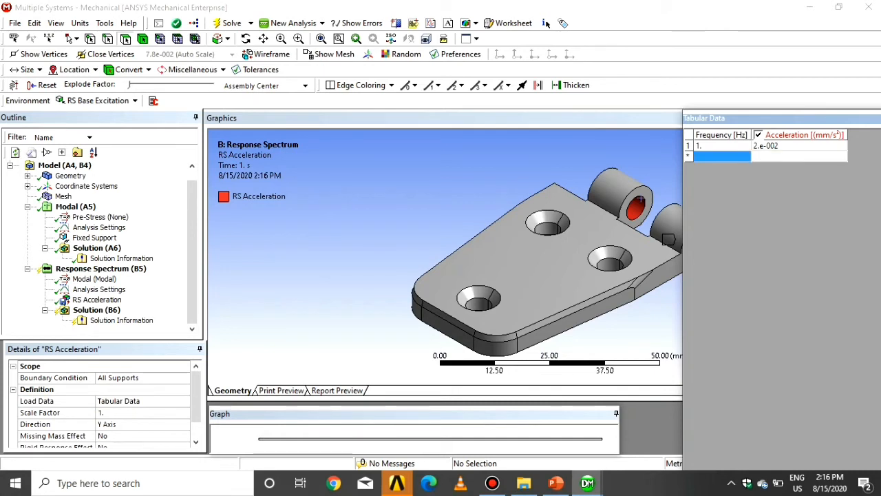
text(500)
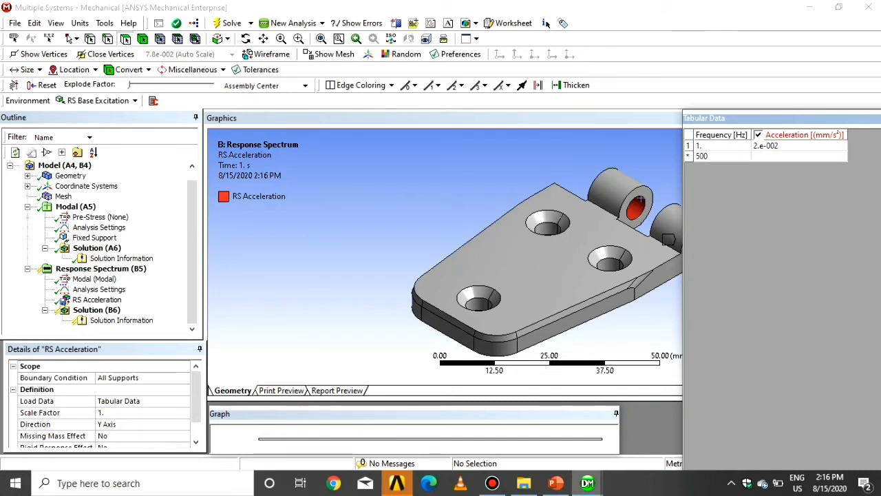
key(Tab)
key(Tab)
text(1)
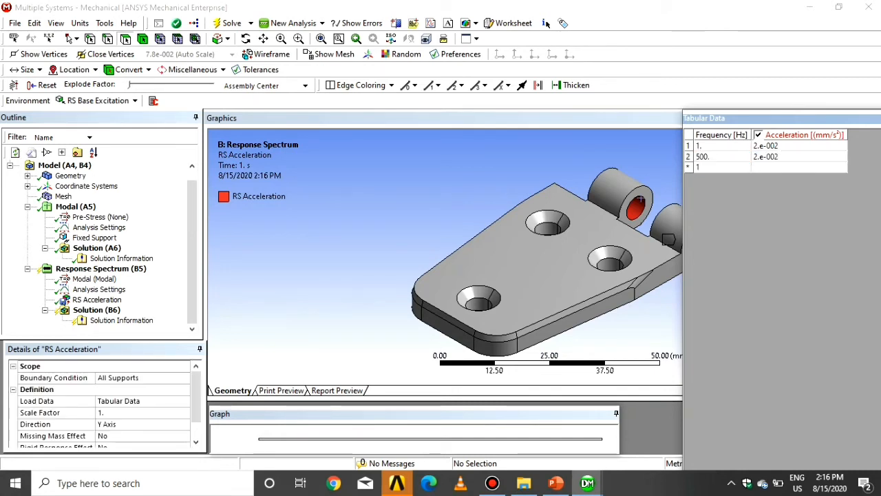
text(500)
key(Tab)
key(Tab)
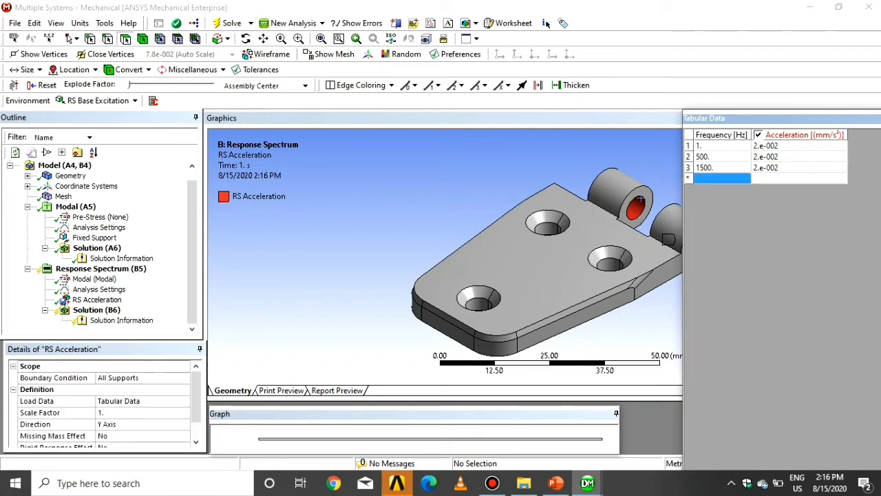
text(15)
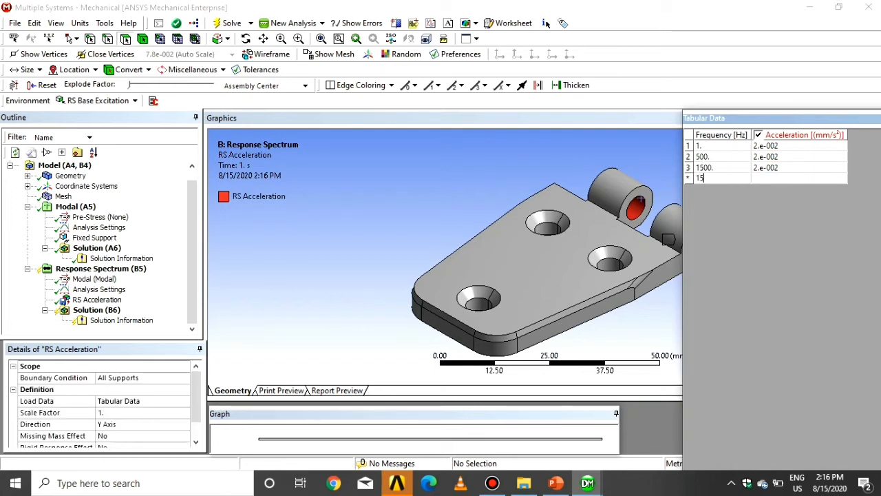
text(50)
key(Up)
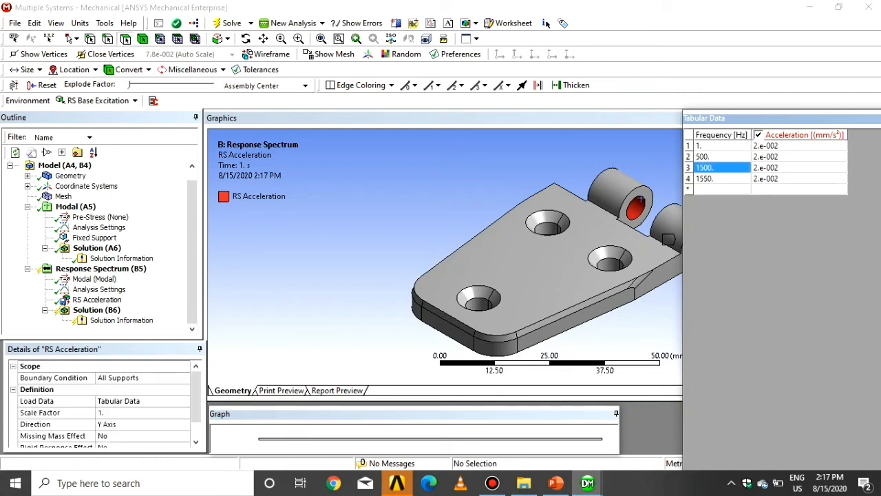
text(1000)
Recheck the spectrum values in PowerPoint and set the 500 Hz acceleration to 0.05 mm/s² in Mechanical.
click(778, 179)
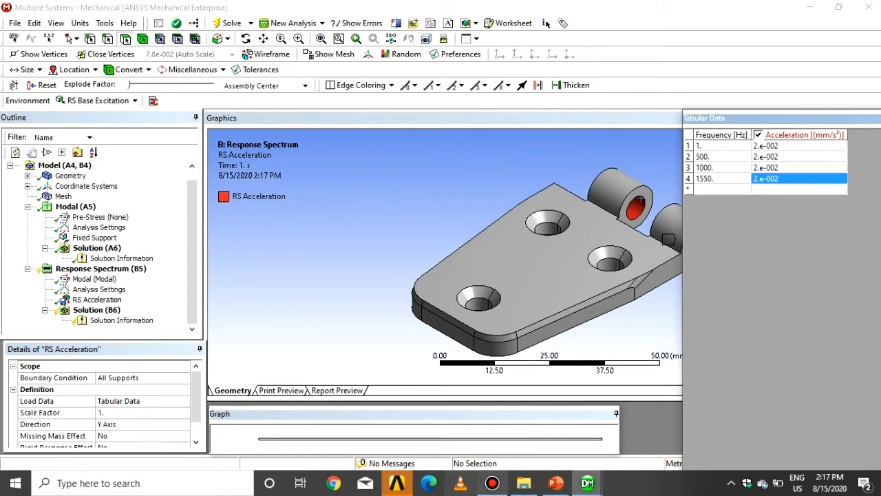
click(555, 483)
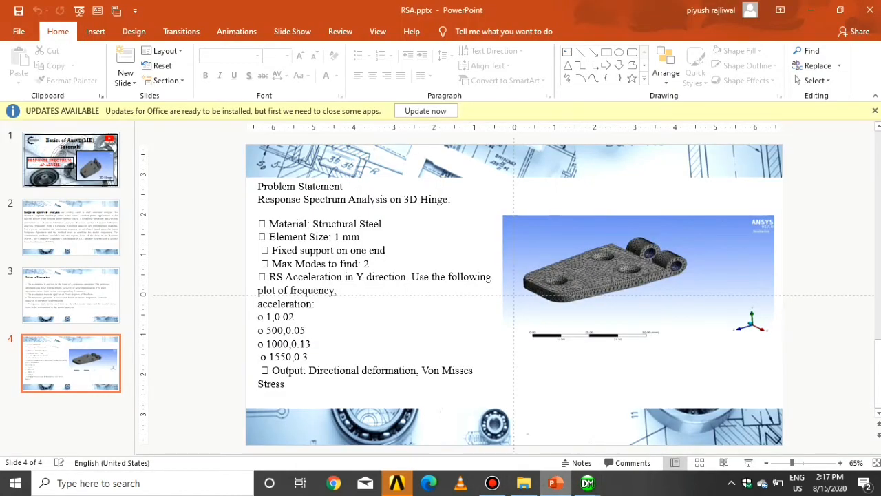
click(588, 483)
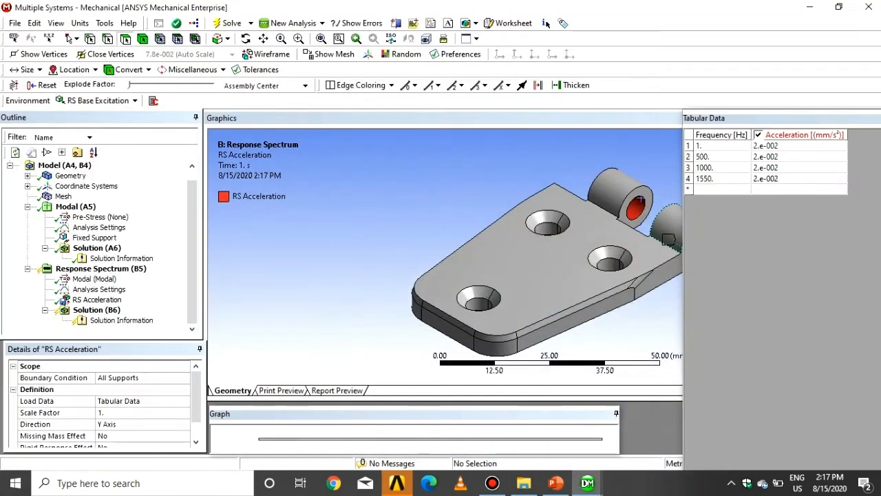
click(785, 157)
click(785, 157)
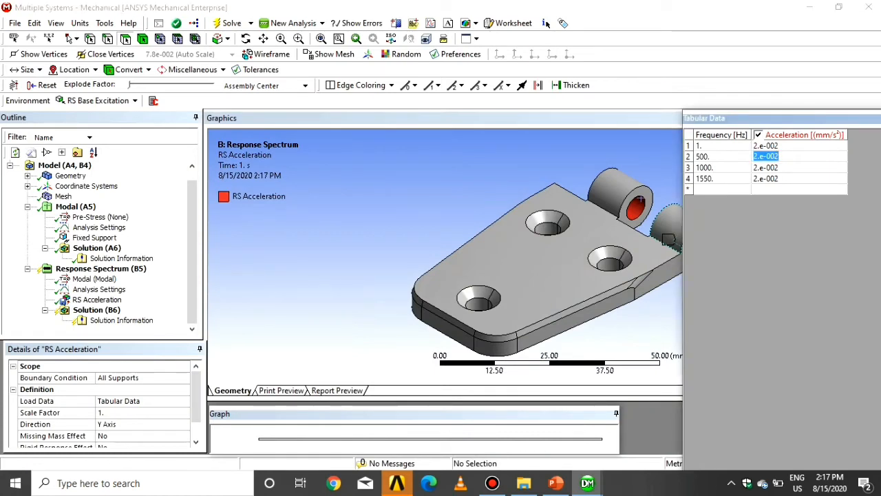
text(.05)
key(Return)
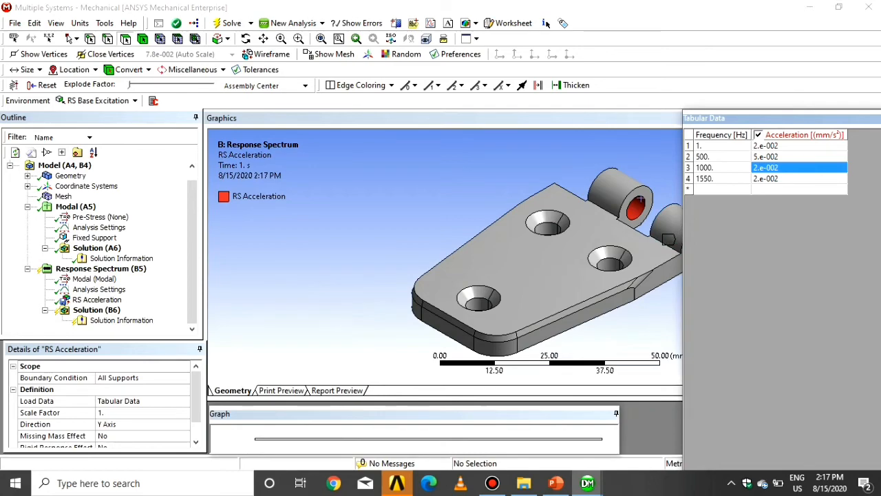
Check the remaining pairs in PowerPoint and set Mechanical's accelerations to 0.13 mm/s² at 1000 Hz and 0.3 mm/s² at 1550 Hz.
click(556, 482)
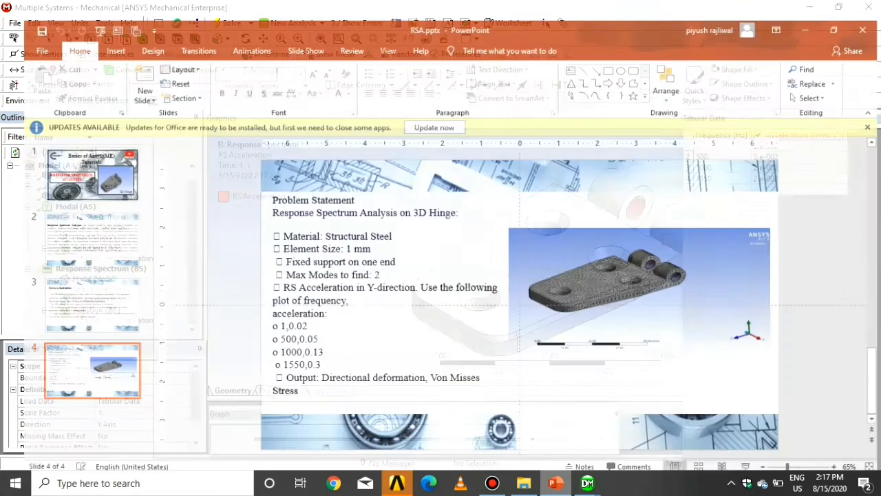
click(556, 482)
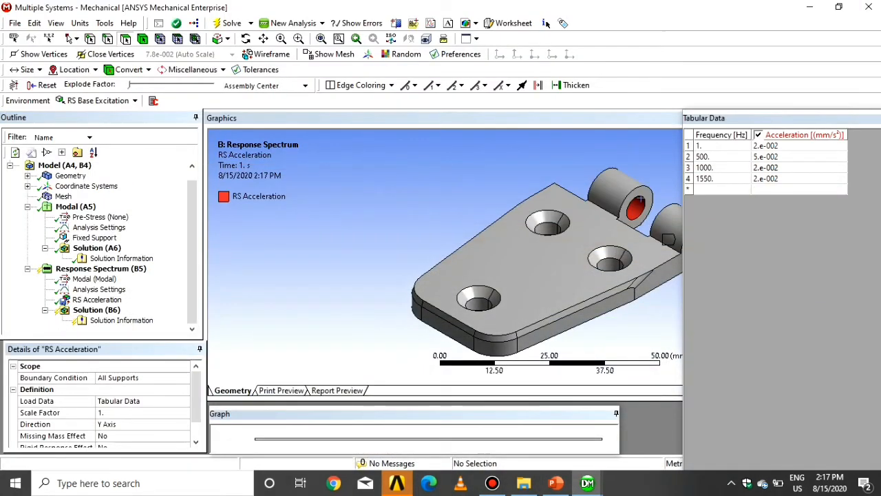
click(767, 167)
text(.13)
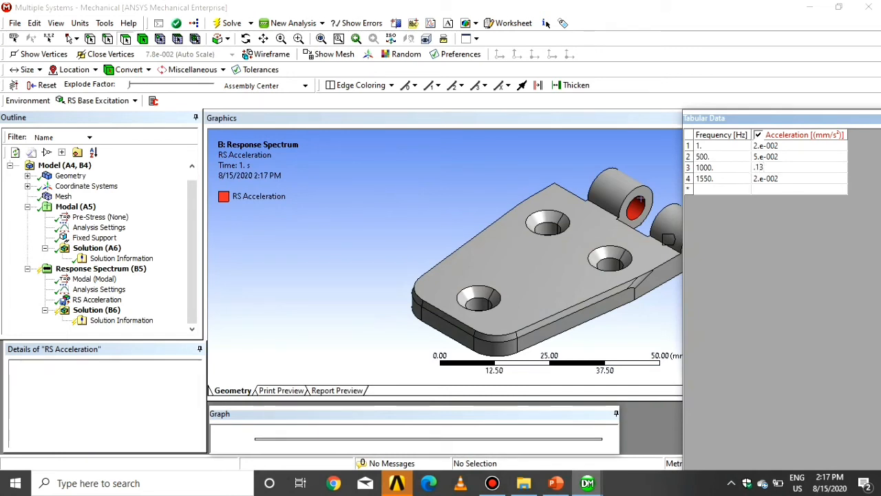
key(Return)
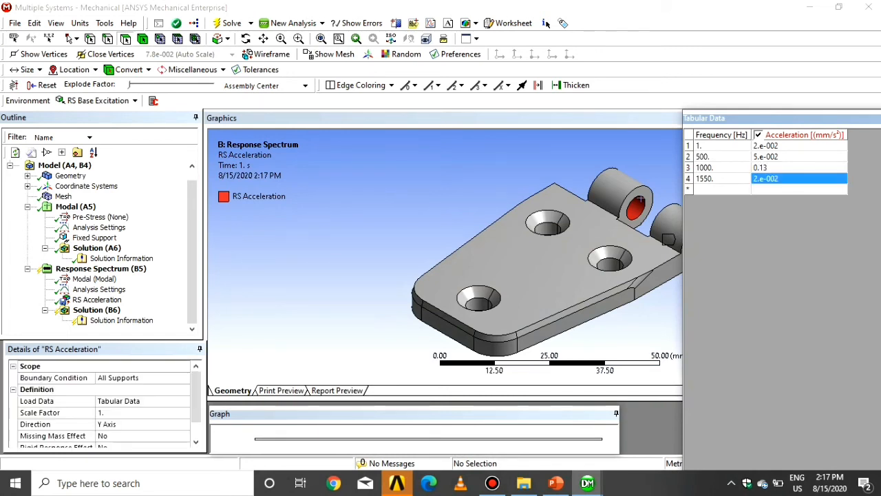
key(BackSpace)
text(.3)
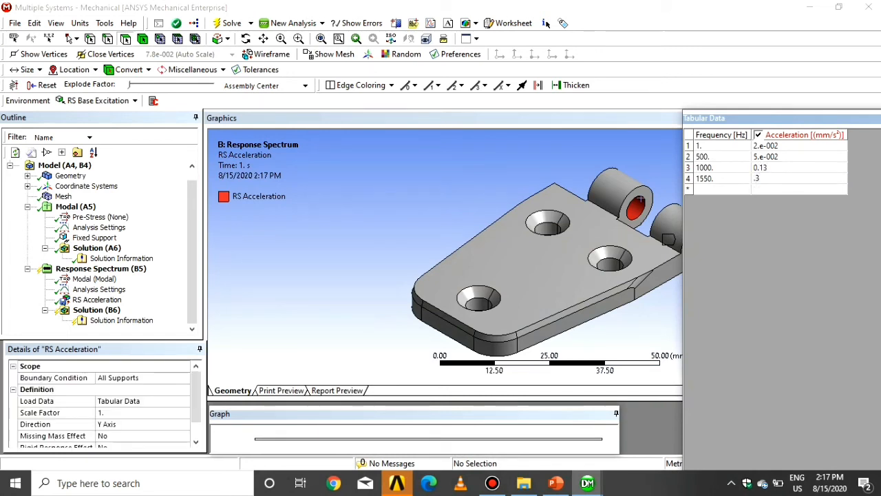
key(Return)
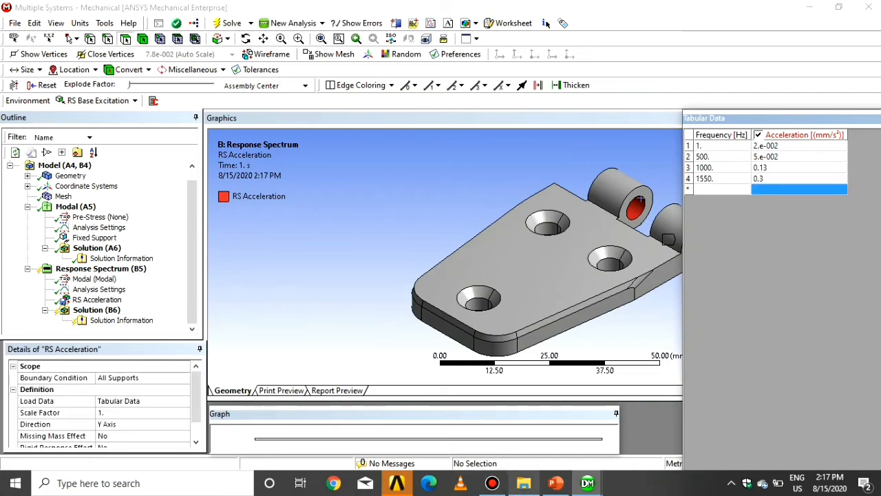
Check the problem statement in PowerPoint, then add a Total Deformation result to the Response Spectrum solution in Mechanical.
click(556, 482)
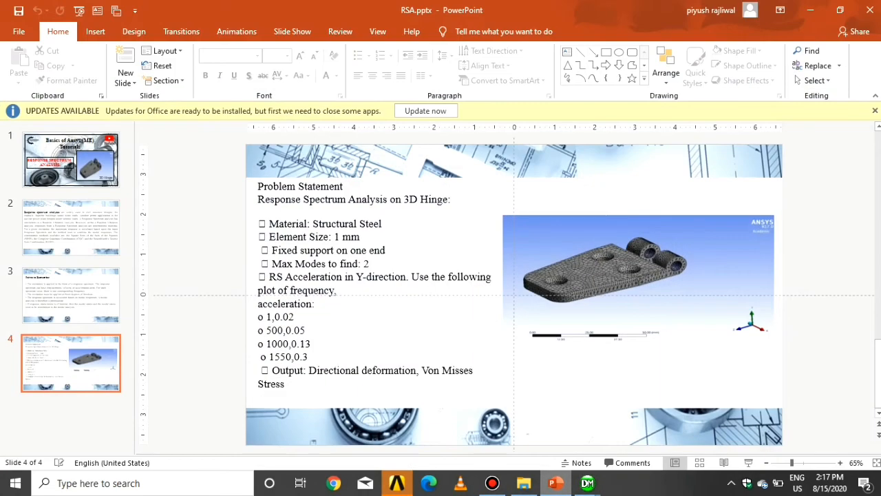
click(555, 483)
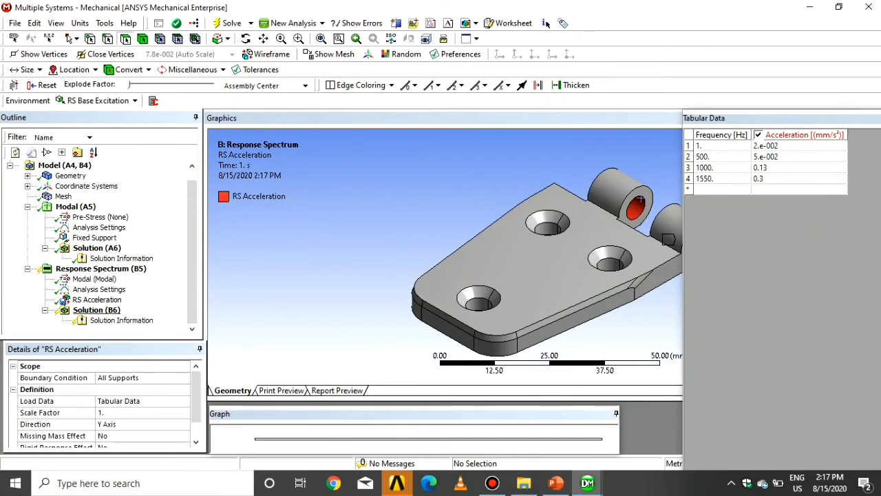
click(96, 310)
right_click(97, 310)
mouse_move(284, 316)
click(386, 315)
Add a Directional Deformation result to the Response Spectrum solution.
click(88, 300)
right_click(88, 300)
mouse_move(159, 309)
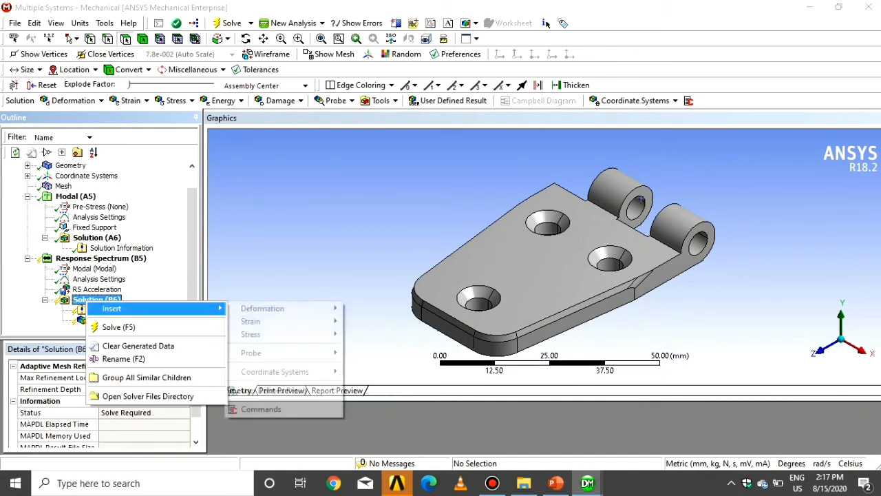
mouse_move(276, 308)
click(372, 320)
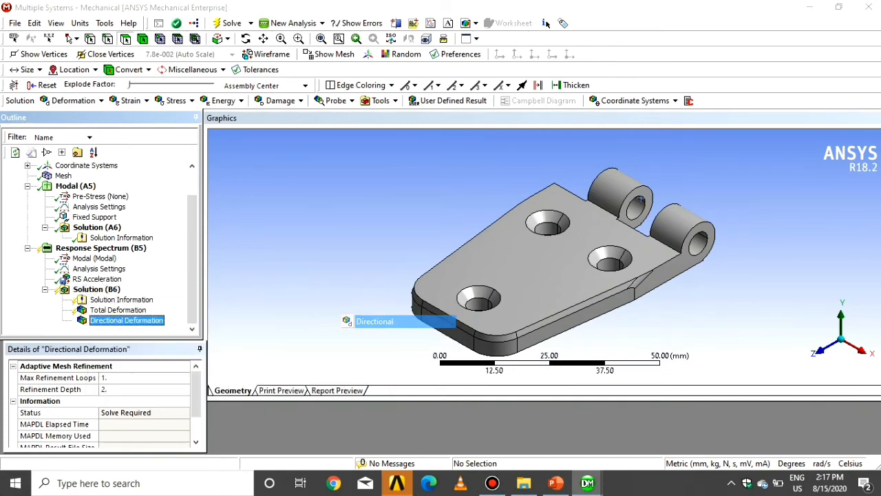
Add an Equivalent Stress result to the Response Spectrum solution.
click(90, 289)
right_click(89, 289)
mouse_move(159, 297)
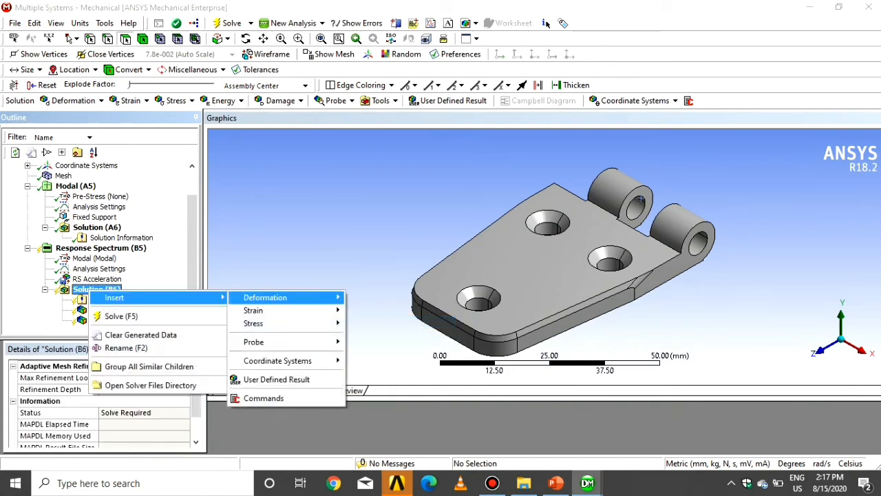
mouse_move(275, 323)
click(398, 323)
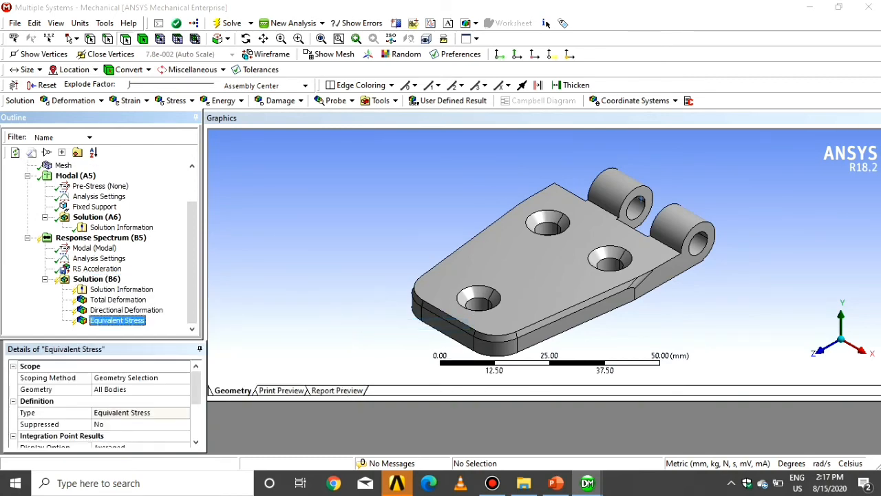
Solve the Response Spectrum analysis with the total deformation, directional deformation and equivalent stress results included.
right_click(96, 279)
mouse_move(172, 285)
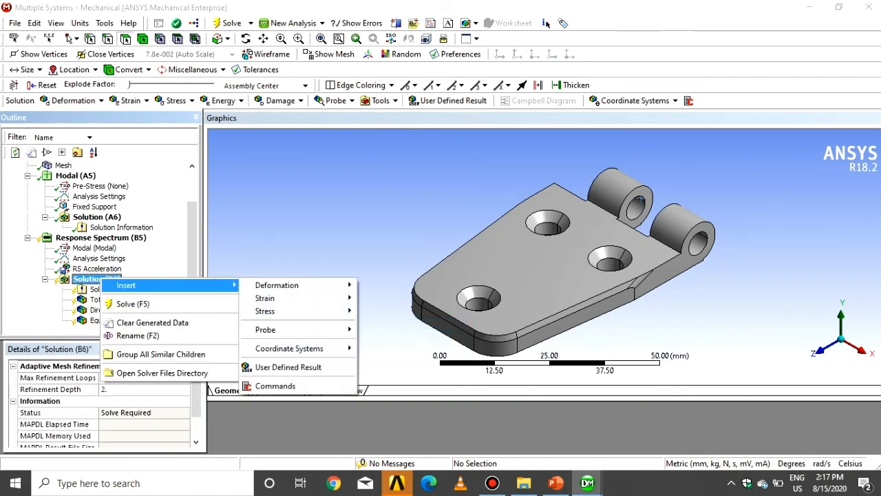
click(310, 241)
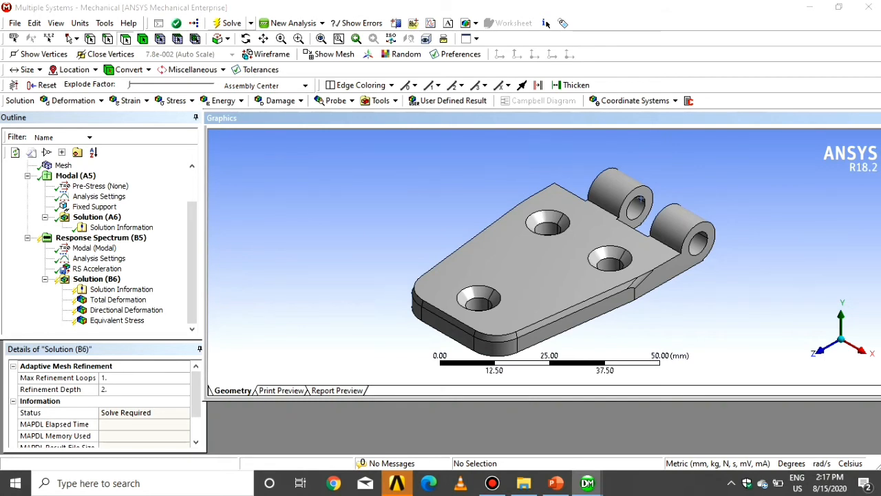
click(231, 24)
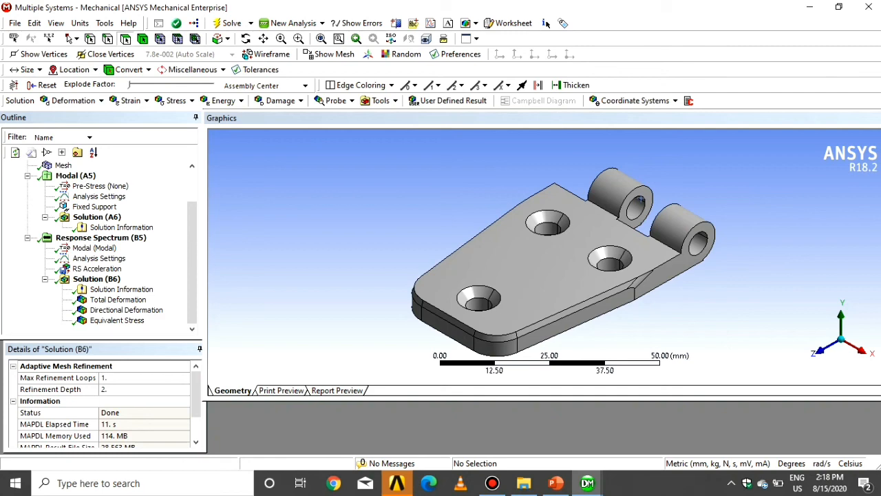
Examine the Total Deformation contour and the X-axis Directional Deformation contour on the hinge.
click(118, 300)
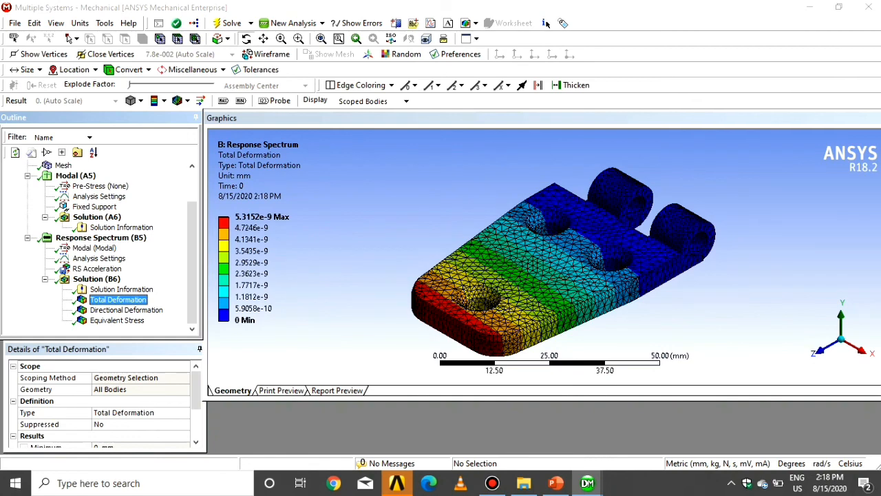
click(126, 310)
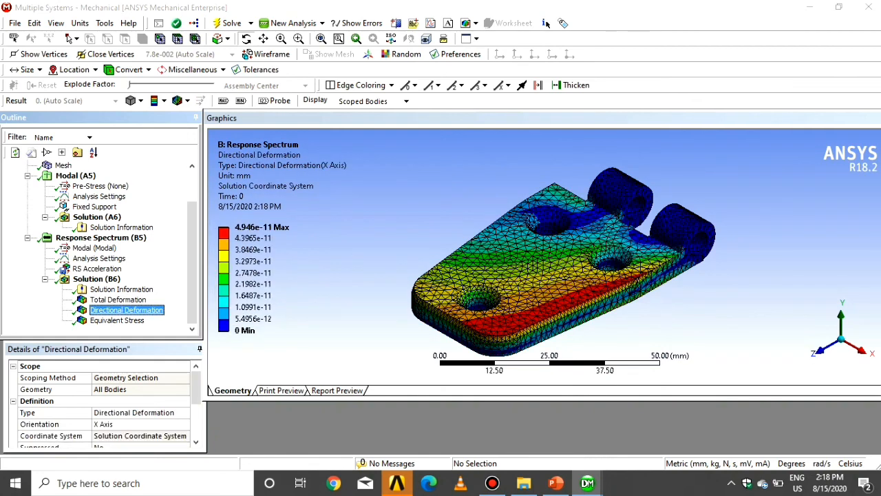
scroll(505, 335, up, 4)
scroll(504, 335, down, 4)
mouse_move(505, 335)
middle_down()
mouse_move(451, 283)
mouse_move(506, 339)
mouse_move(506, 322)
middle_up()
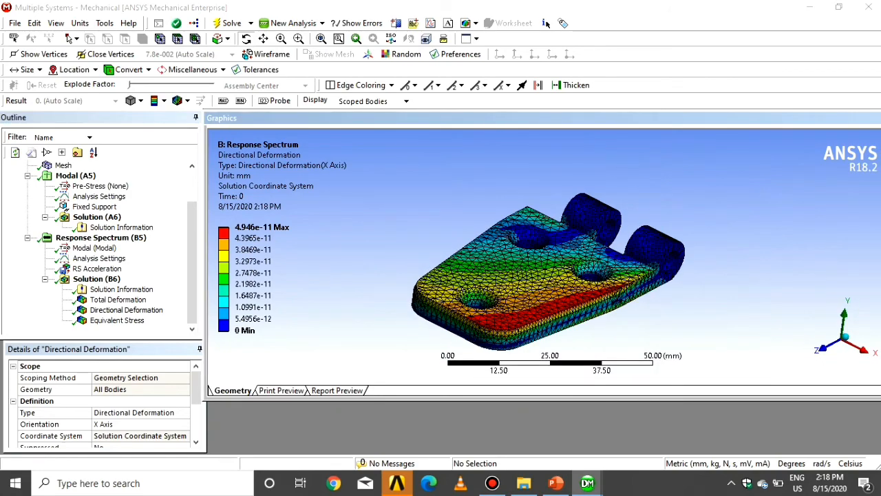
Examine the Equivalent Stress contour on the hinge up close, then return to the directional and total deformation plots.
click(117, 320)
scroll(545, 256, up, 4)
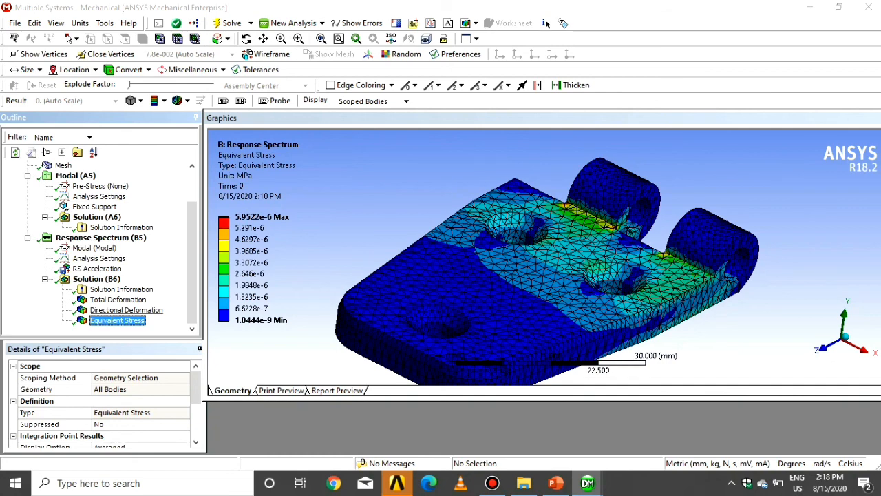
click(126, 310)
click(117, 300)
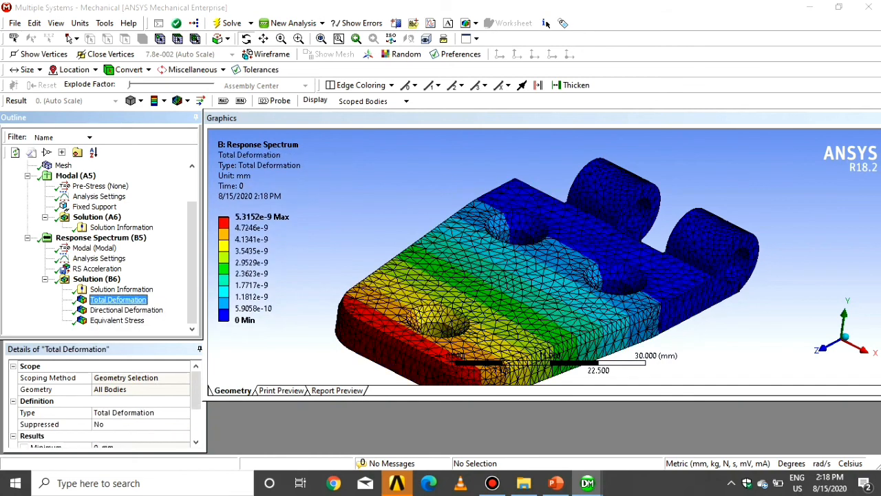